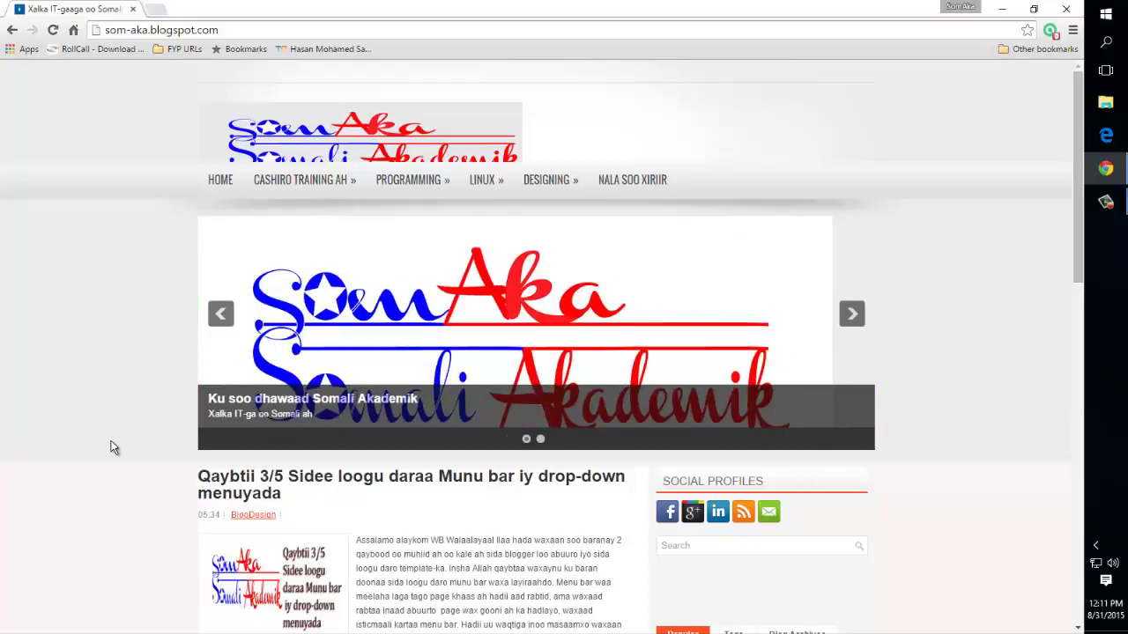
click(177, 31)
click(161, 83)
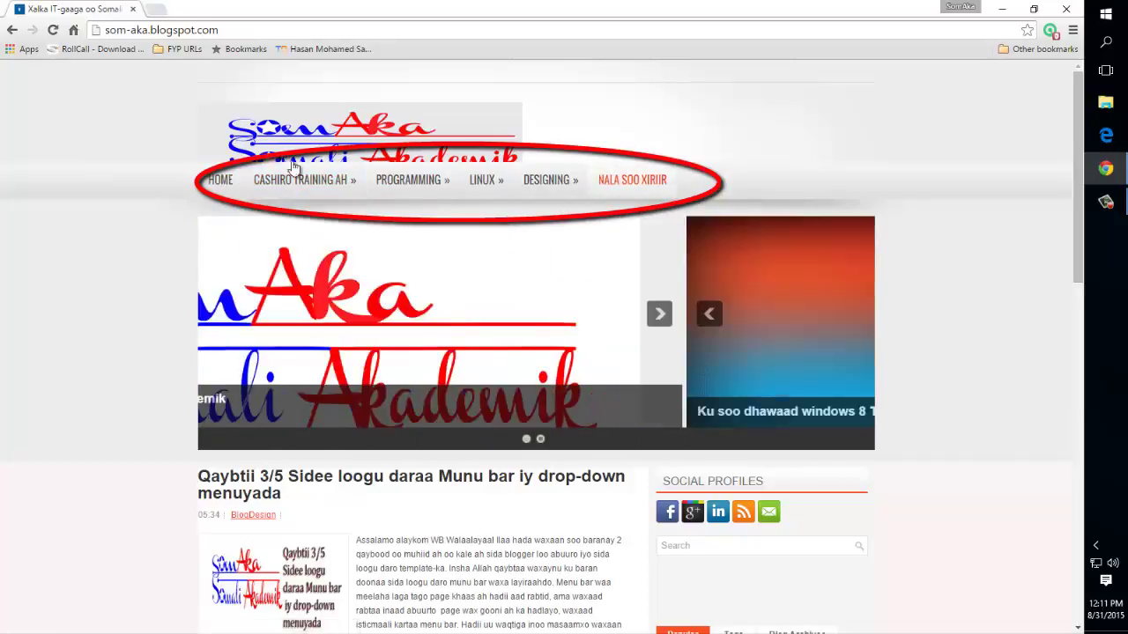
mouse_move(304, 183)
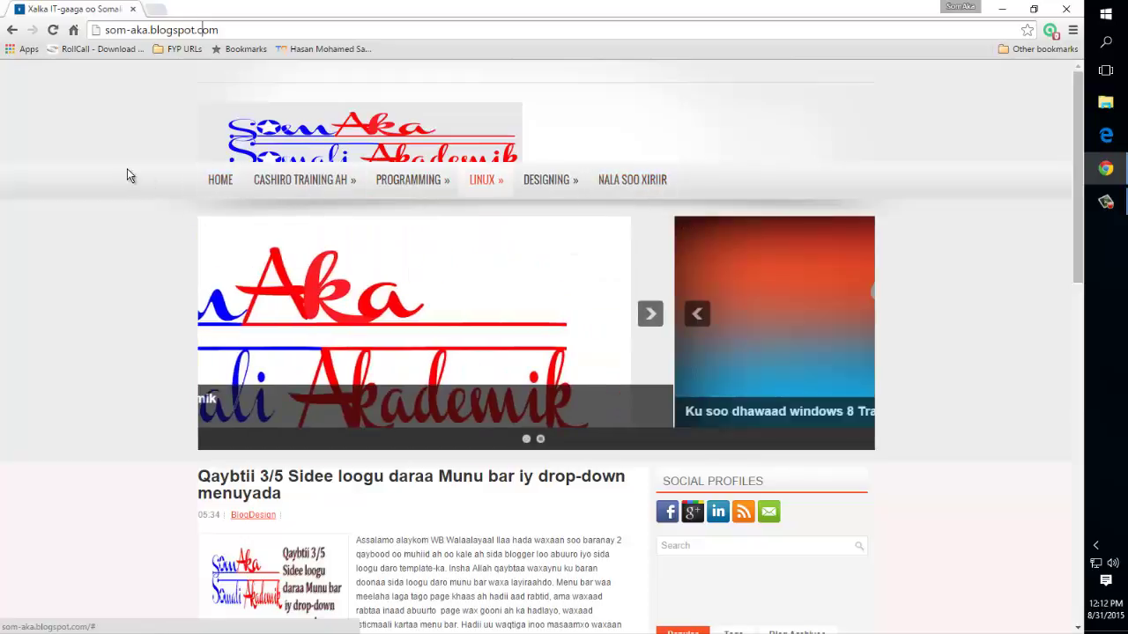
- Go to blogger.com in a new browser tab and open the Webside Tijaabin ah blog's dashboard
click(155, 9)
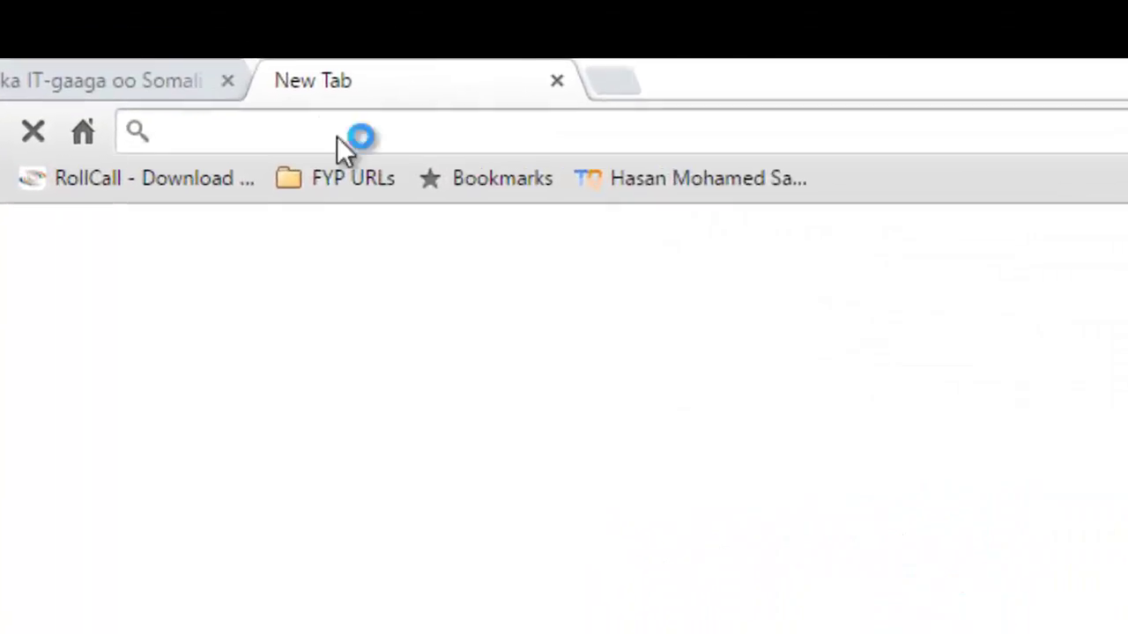
text(blo)
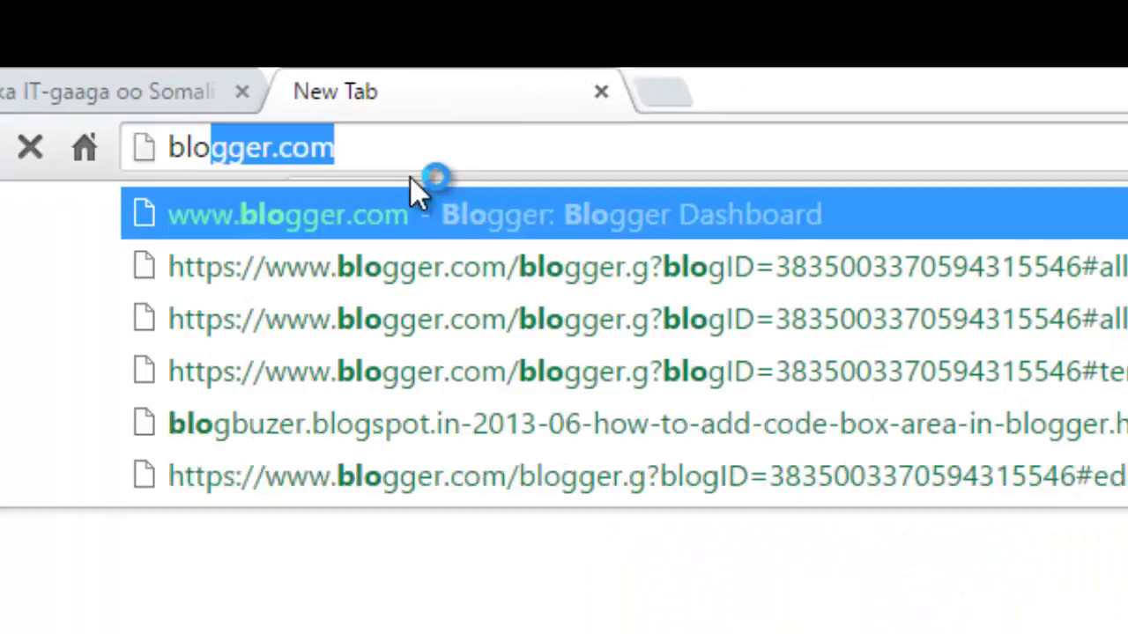
text(gger.com)
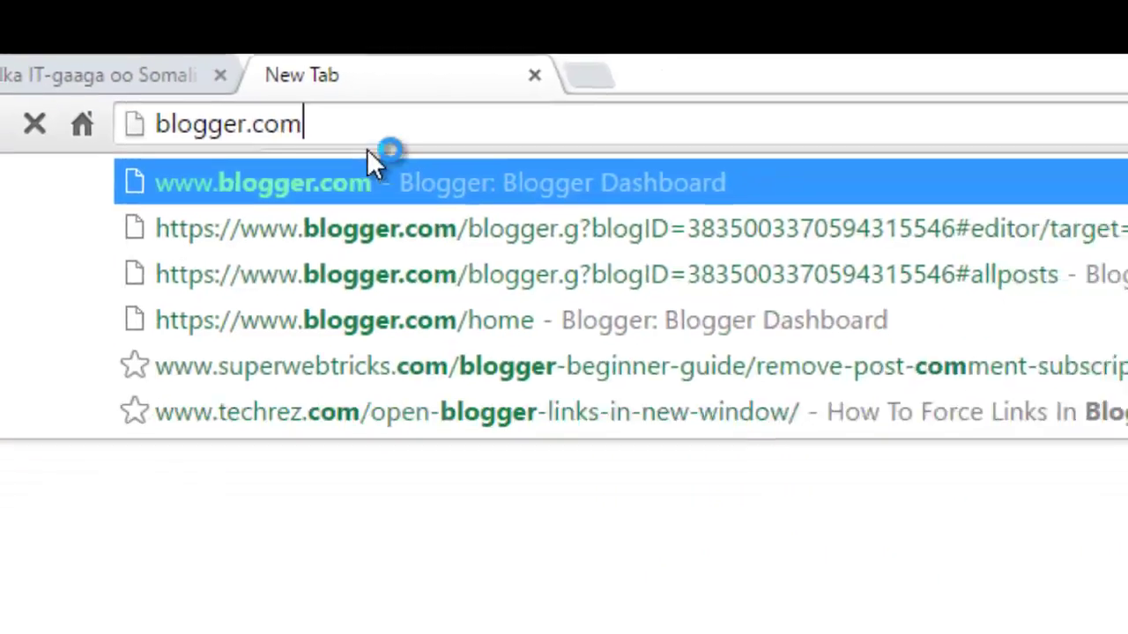
key(Return)
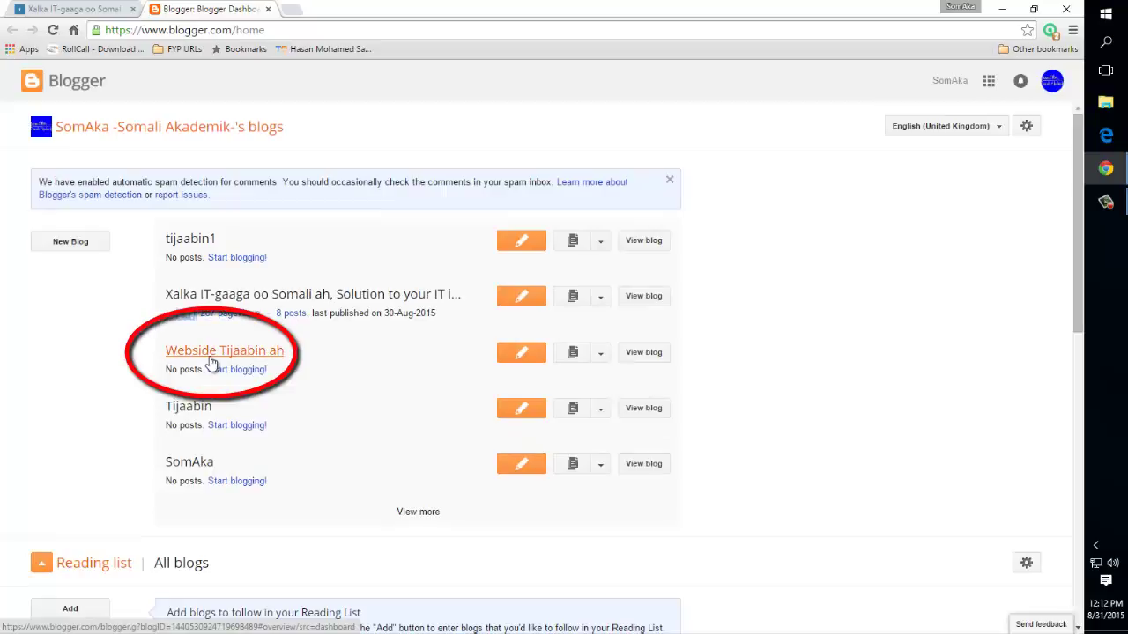
click(211, 361)
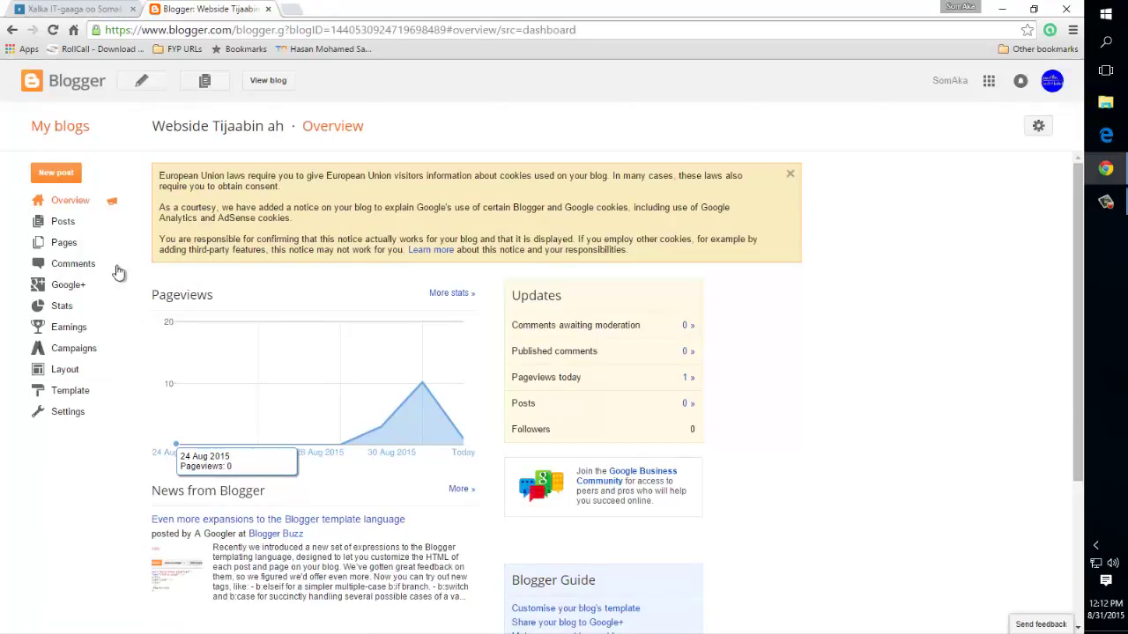
- View the live Webside Tijaabin ah blog and return to its dashboard
click(280, 86)
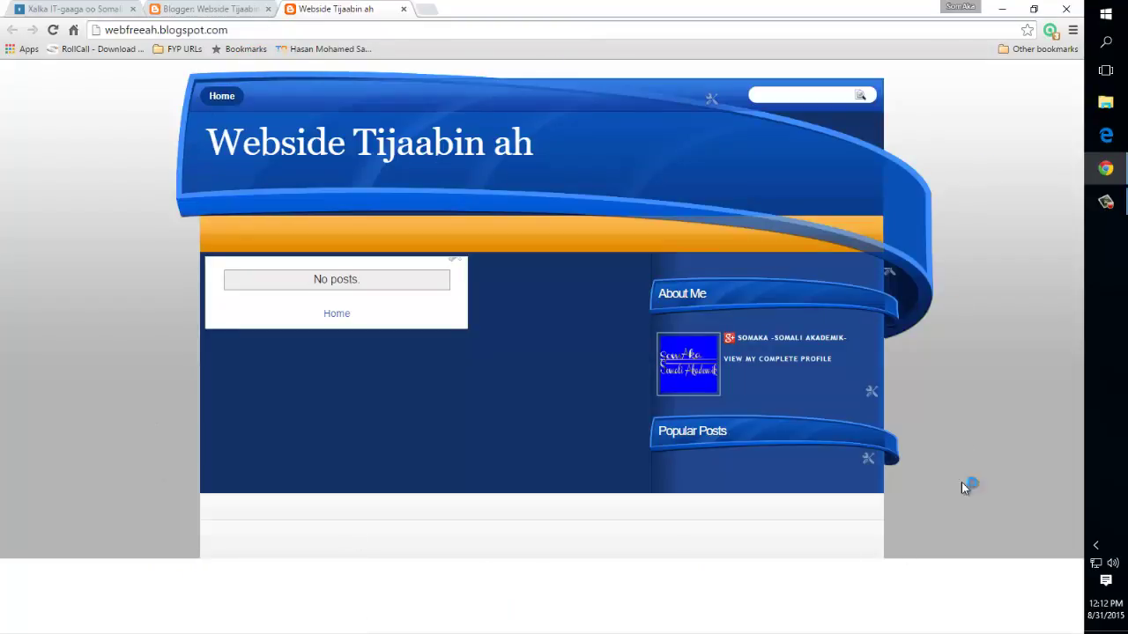
click(199, 8)
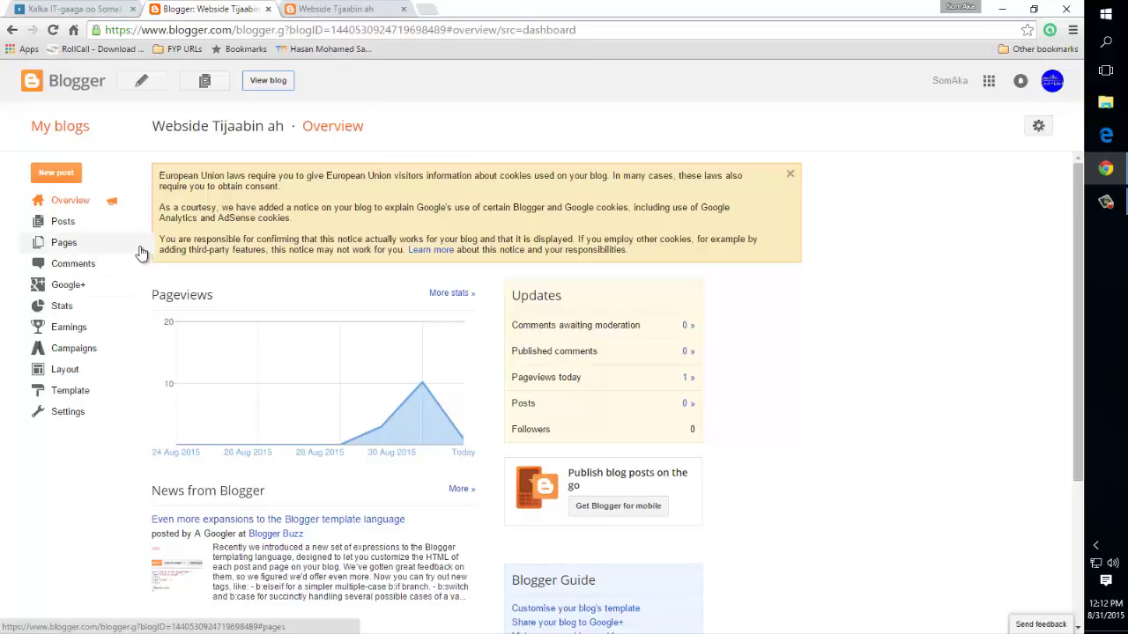
- Create a new stand-alone page for the blog and title it Blog Design
click(96, 251)
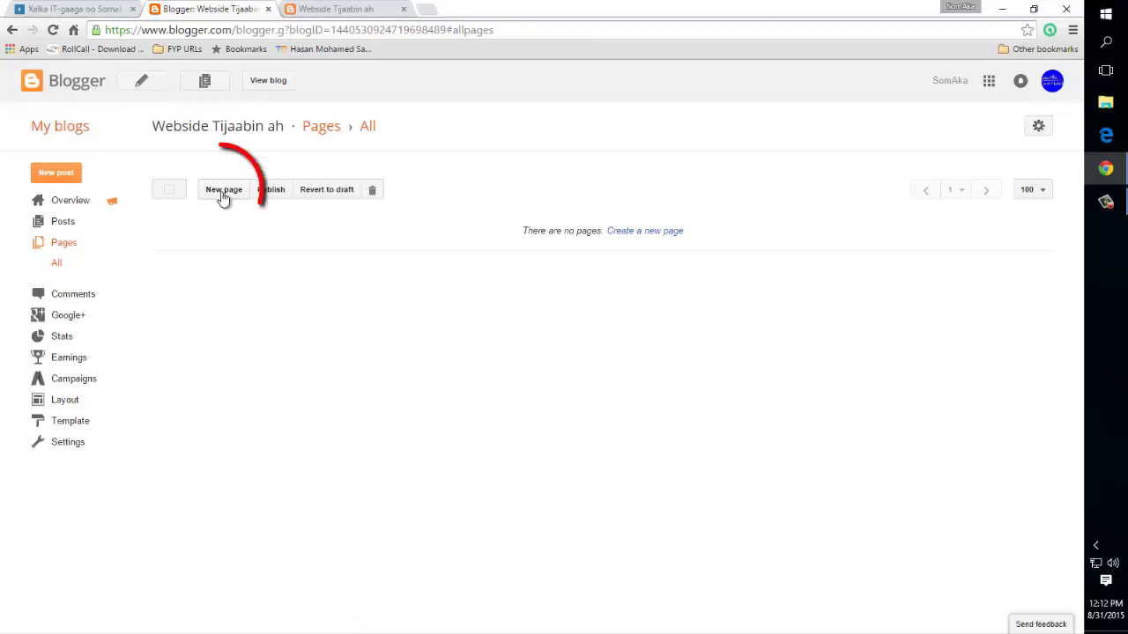
click(226, 191)
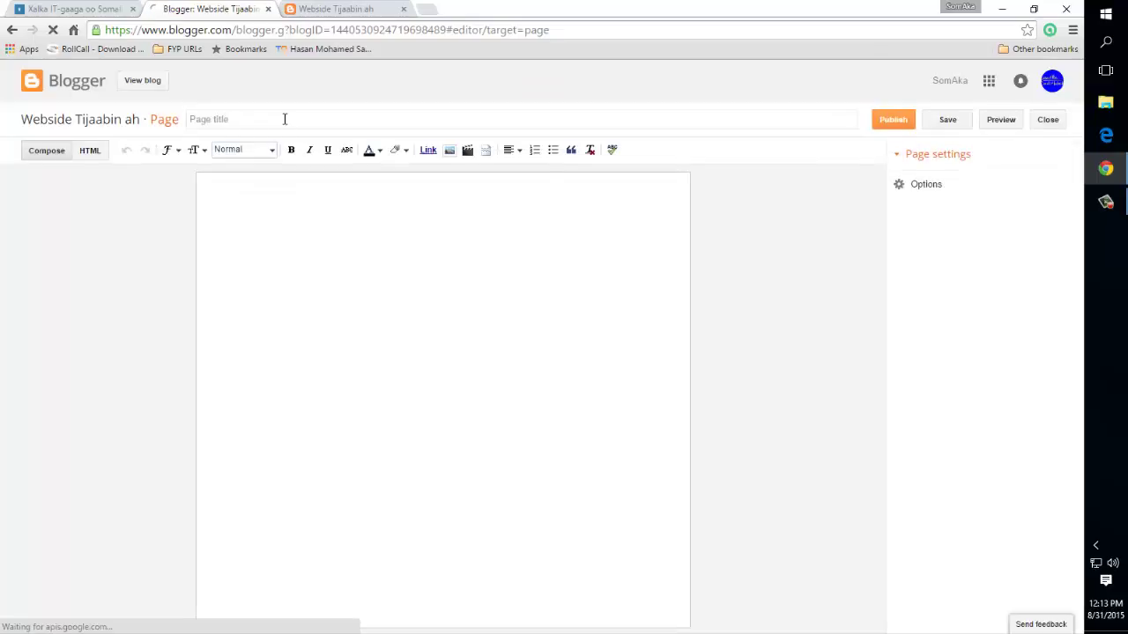
click(285, 119)
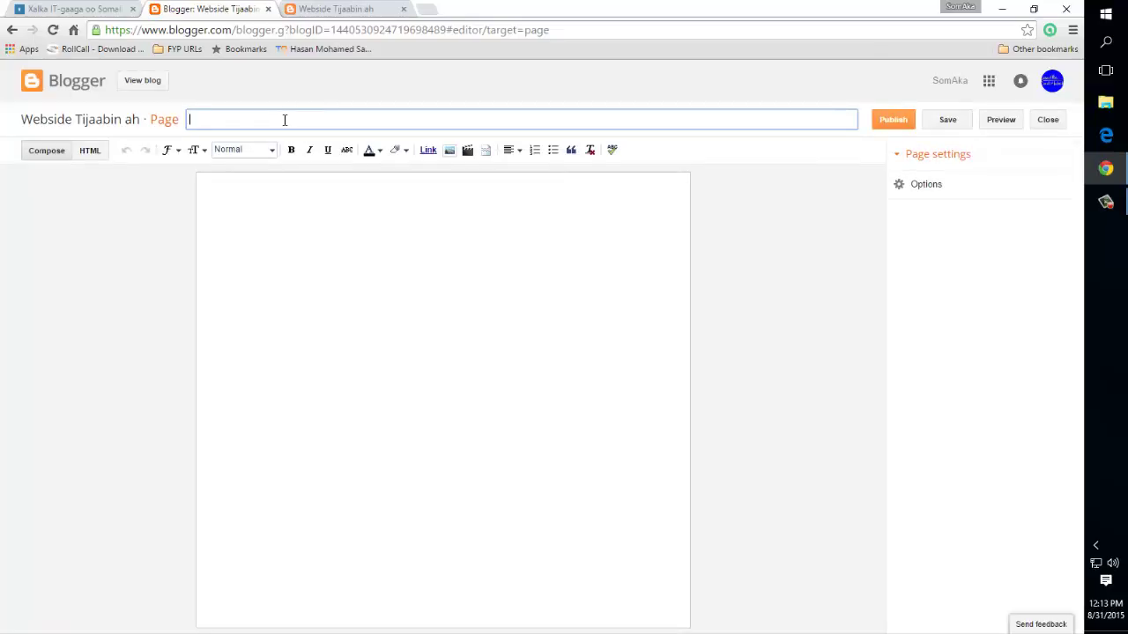
text(Windo)
key(BackSpace)
key(BackSpace)
key(BackSpace)
key(BackSpace)
key(BackSpace)
key(BackSpace)
key(BackSpace)
text(Blog Desig)
- Write the page body "Ku soo dhawaaw SomAka ama somali akademik, oo idiin so gudbin doonto Casharo ku saabsan sida loo dhiso blogger." and publish it
click(281, 265)
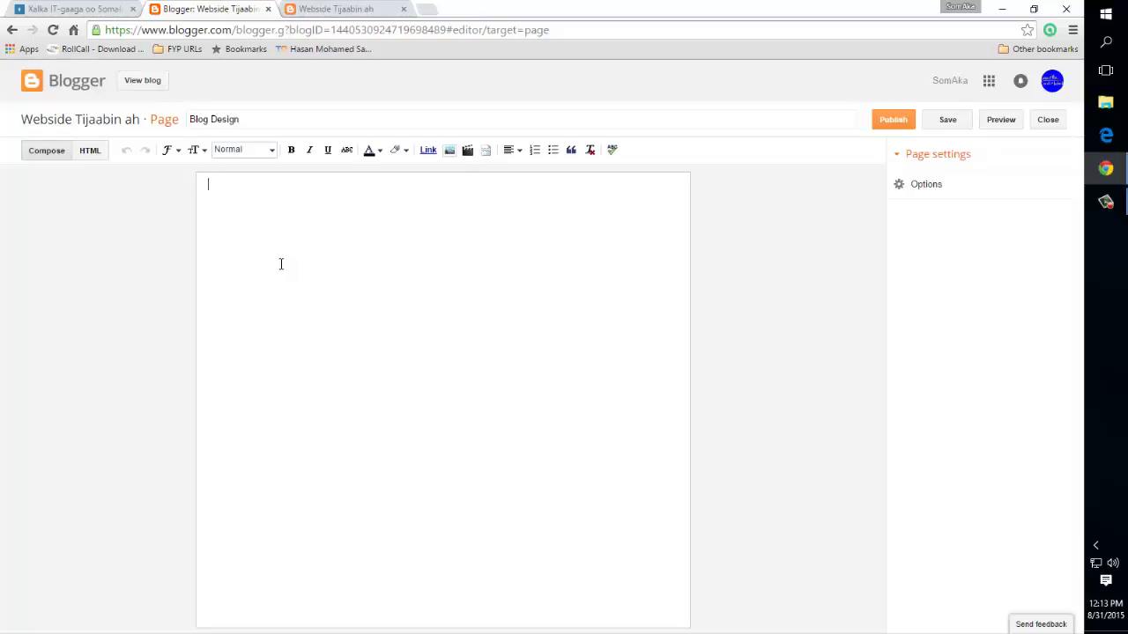
text(Ku asoo)
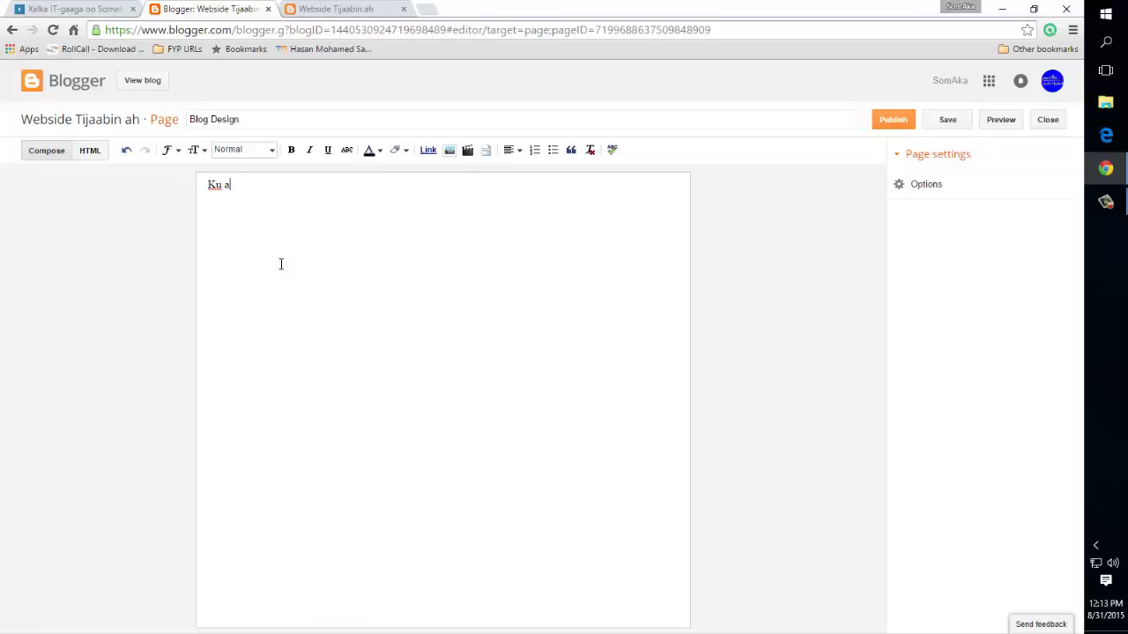
text(o dhawaaw SomAka ama somali akademik. oo idiin so gudbin doonto Casharo ku saabsan sida loo dhiso blogger.)
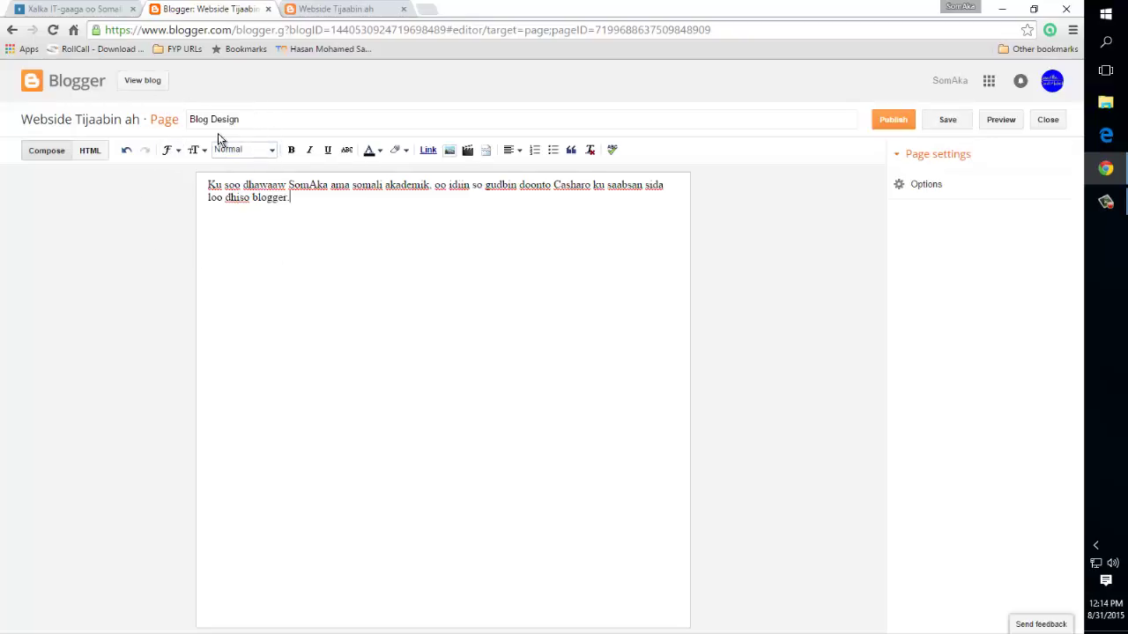
click(329, 312)
click(897, 127)
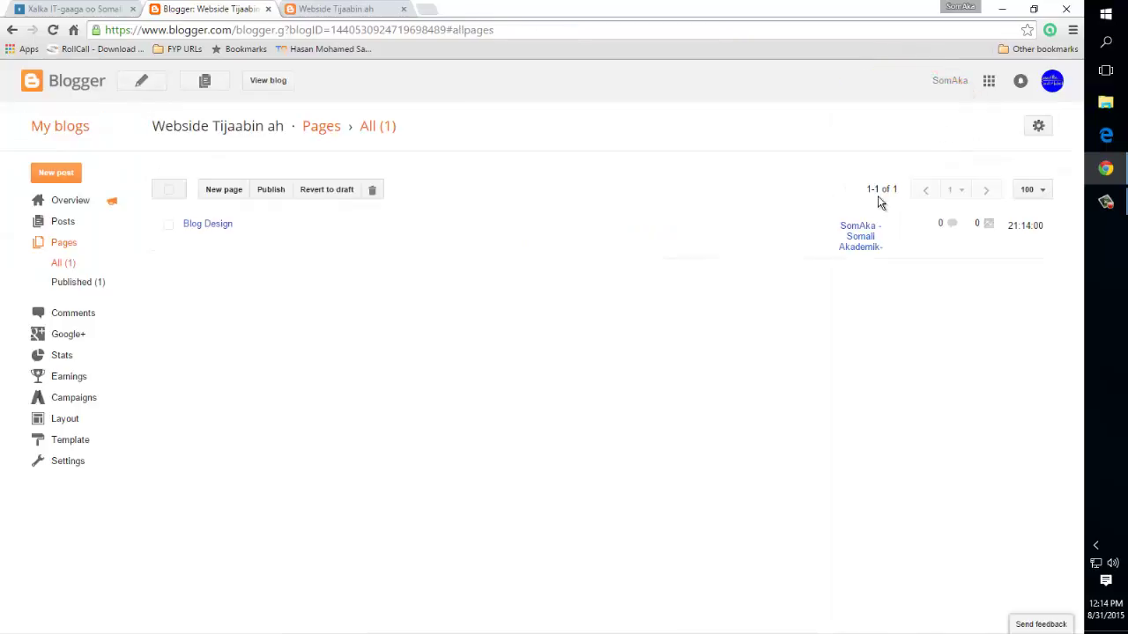
- Create a second stand-alone page and title it Windows Training
click(224, 196)
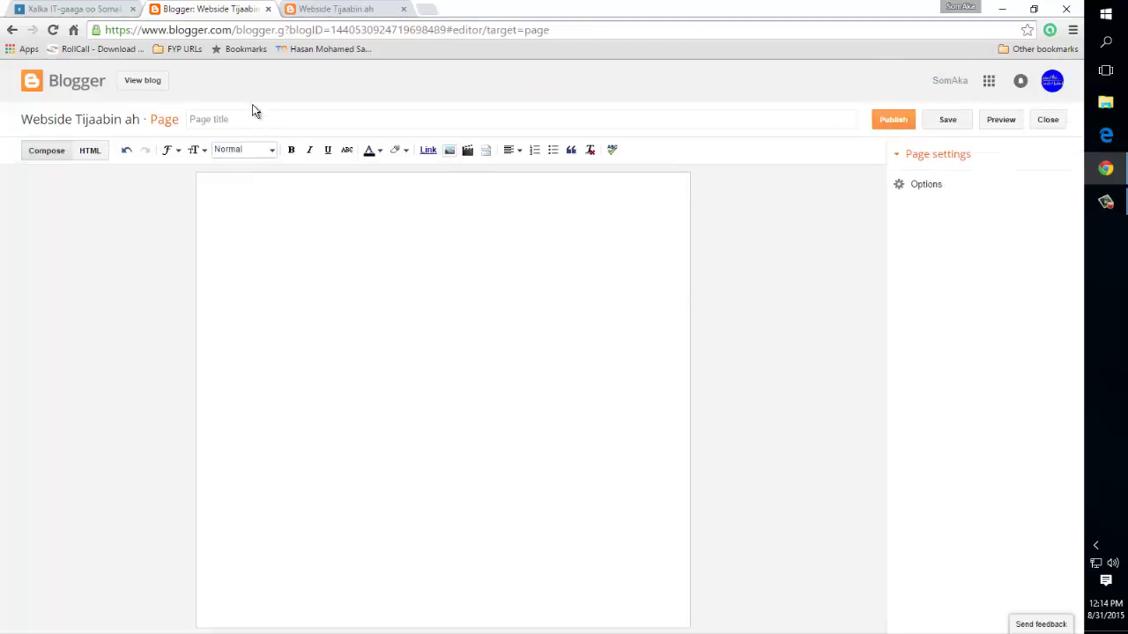
click(229, 119)
text(Wind)
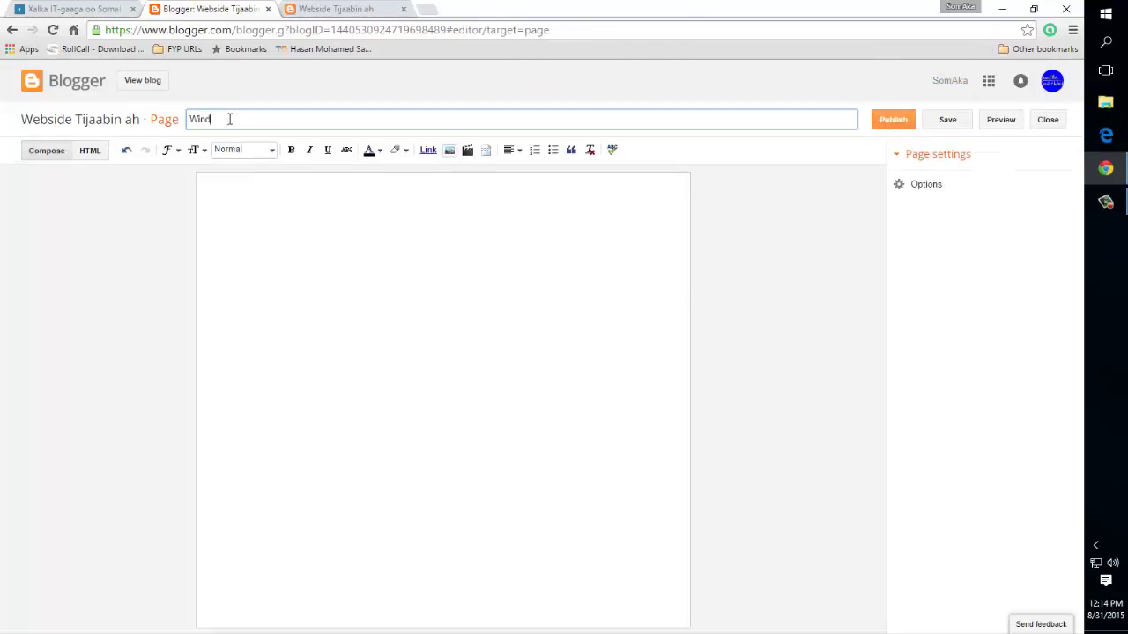
text(ows 1rtal)
text(ining)
- Write the page body "Casharaada waxaay ku saabsan yihin windows trainng oo kala ah windows 7 iyo 8. ku soo dhawaaw" and publish it
click(259, 210)
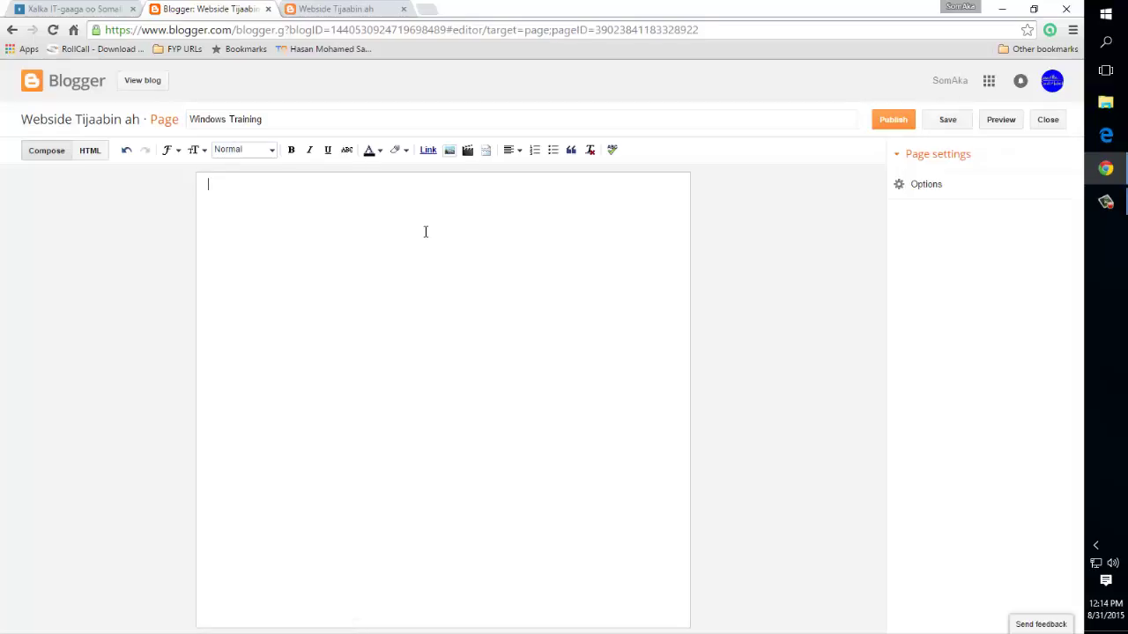
text(Casharaada waxaay ku saabsan yihin windows trainng oo kala ah windows 7 iyo 8. ku soo dhawaaw)
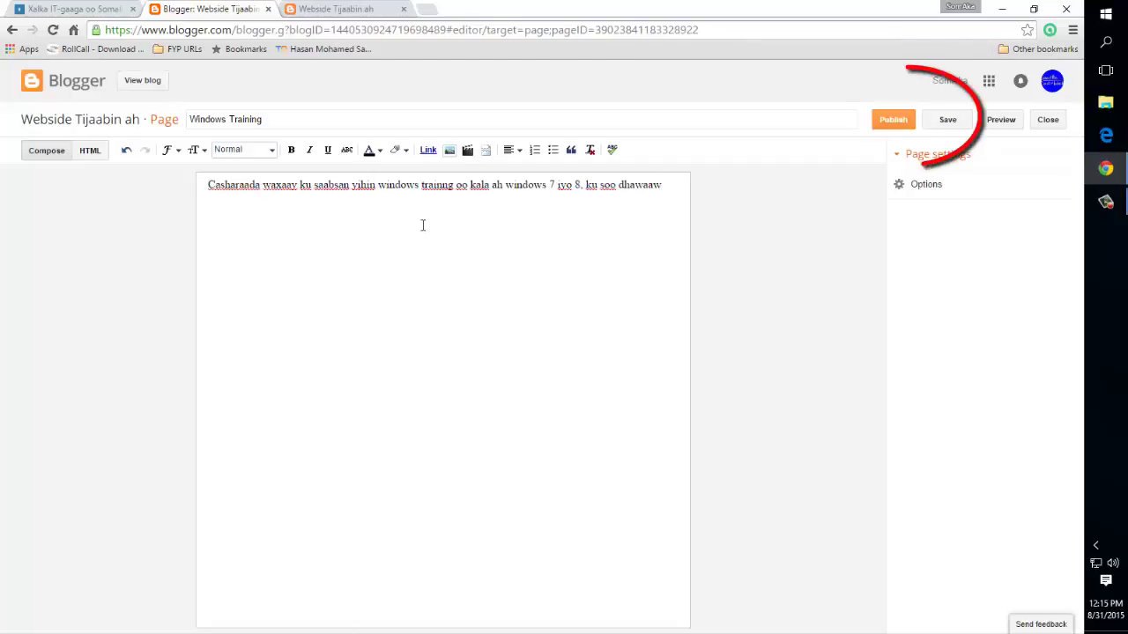
click(888, 128)
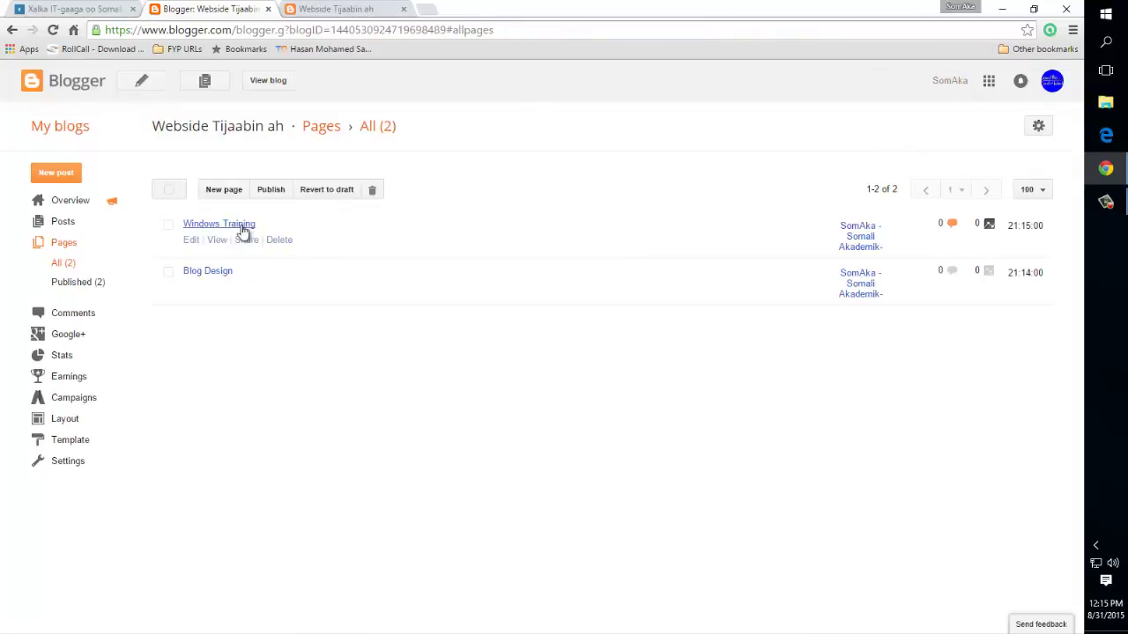
- Open the blog's layout and choose the Pages gadget for the sidebar section
click(321, 7)
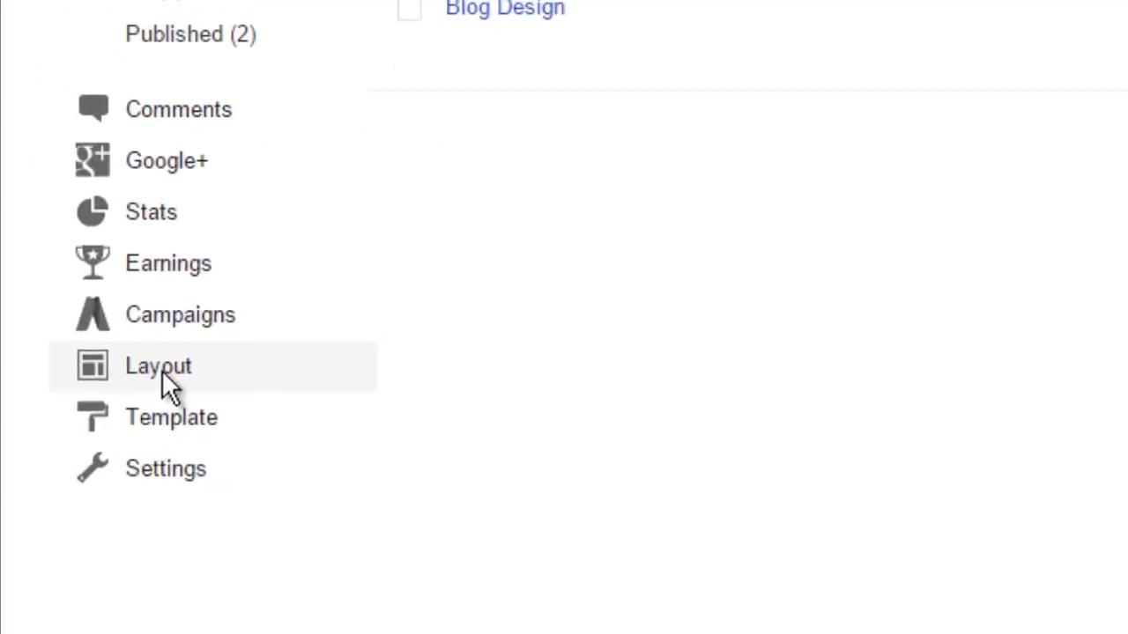
click(176, 379)
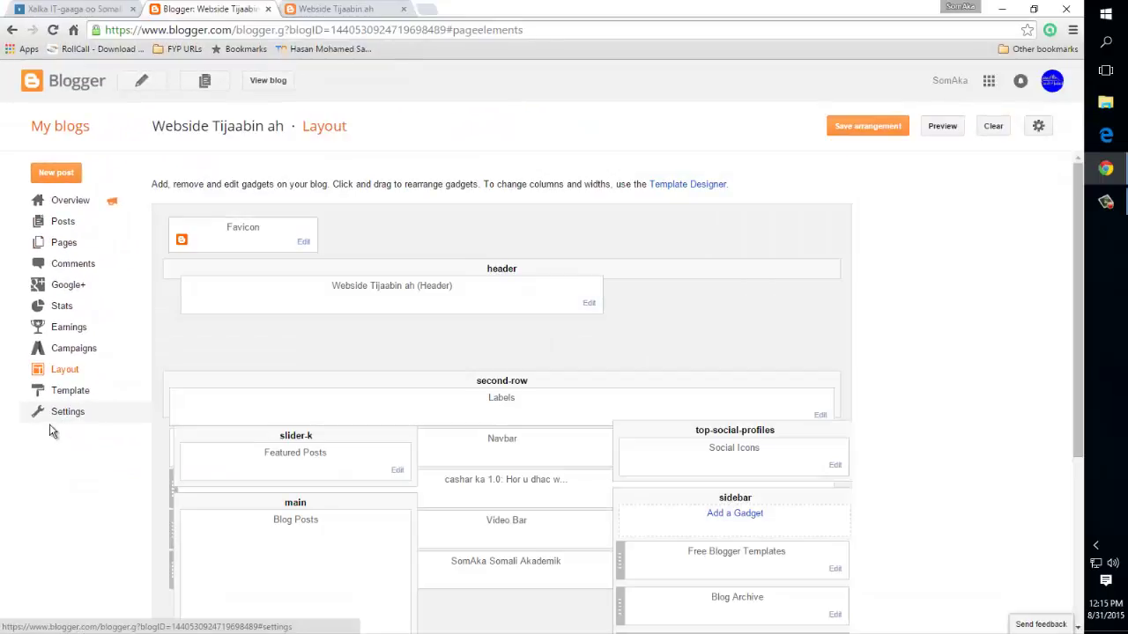
scroll(569, 335, down, 3)
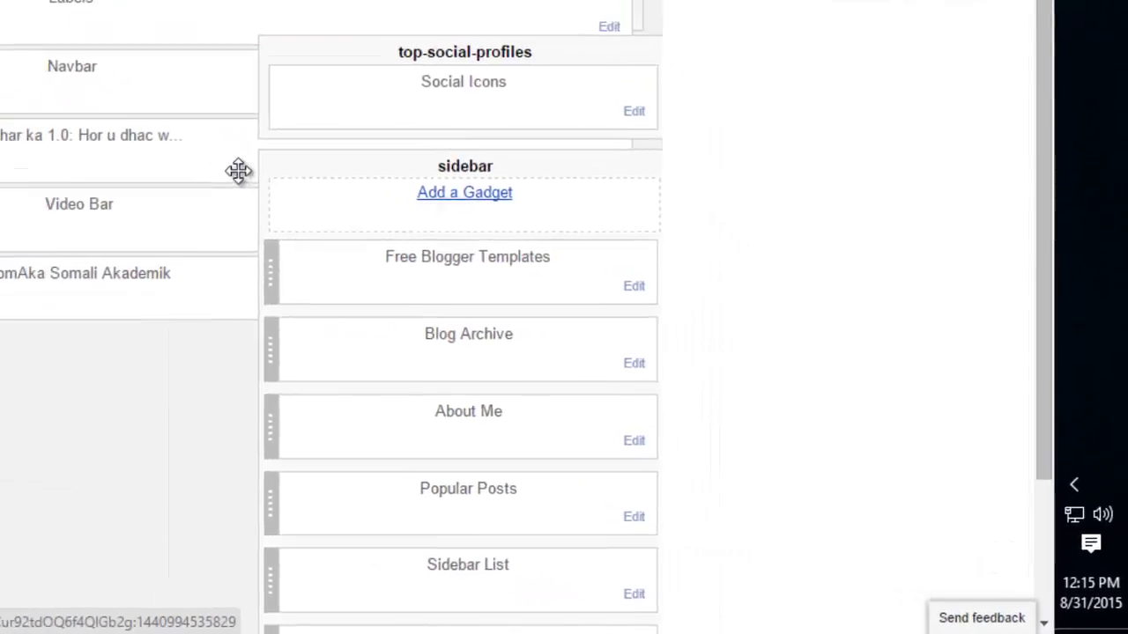
scroll(216, 212, up, 2)
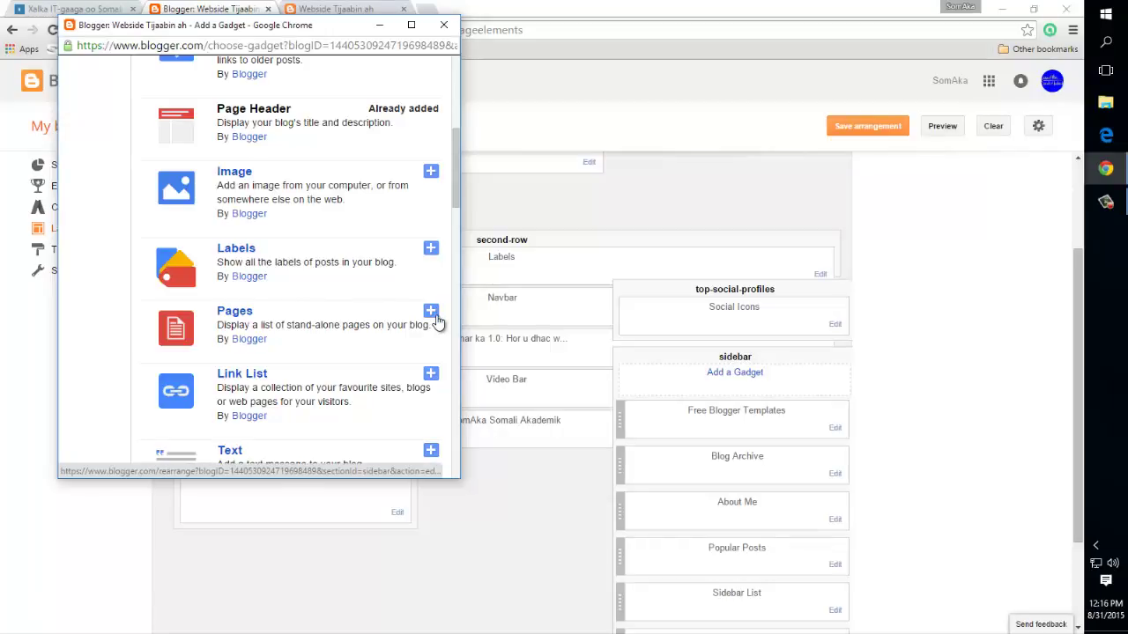
click(431, 313)
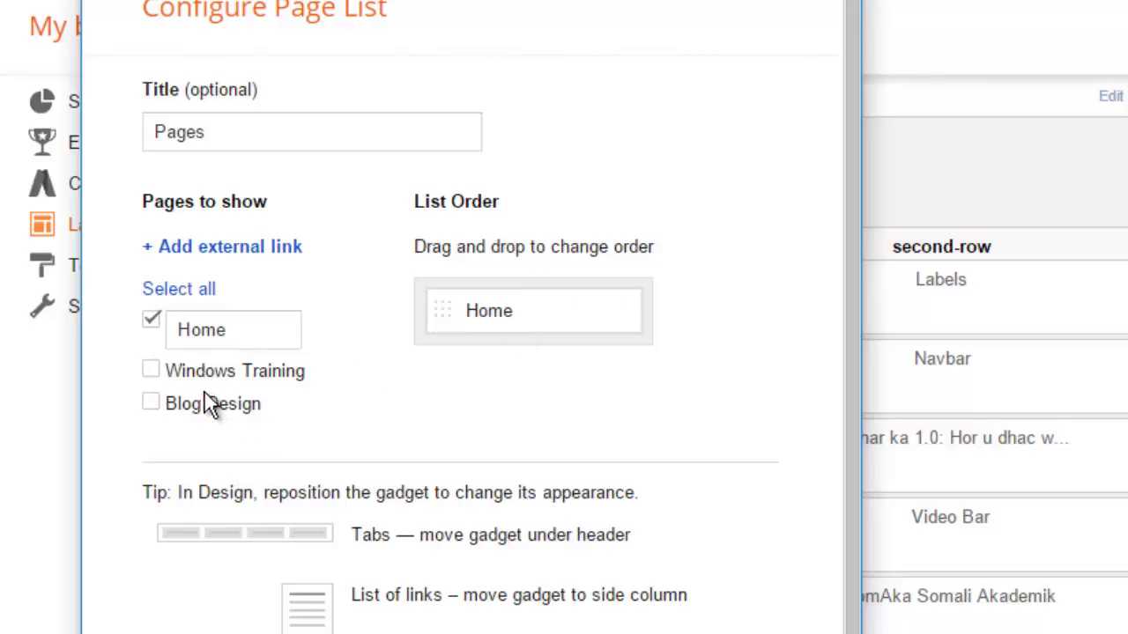
- List Home, Blog Design and Windows Training in that order in the Pages gadget, and save it along with the layout arrangement
click(152, 373)
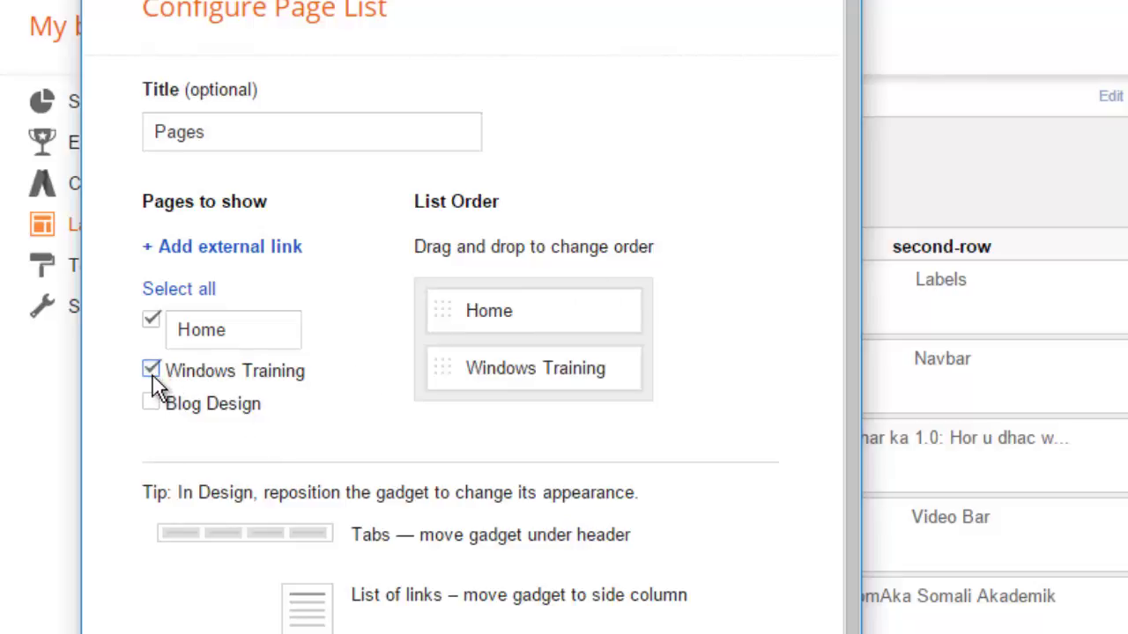
click(151, 403)
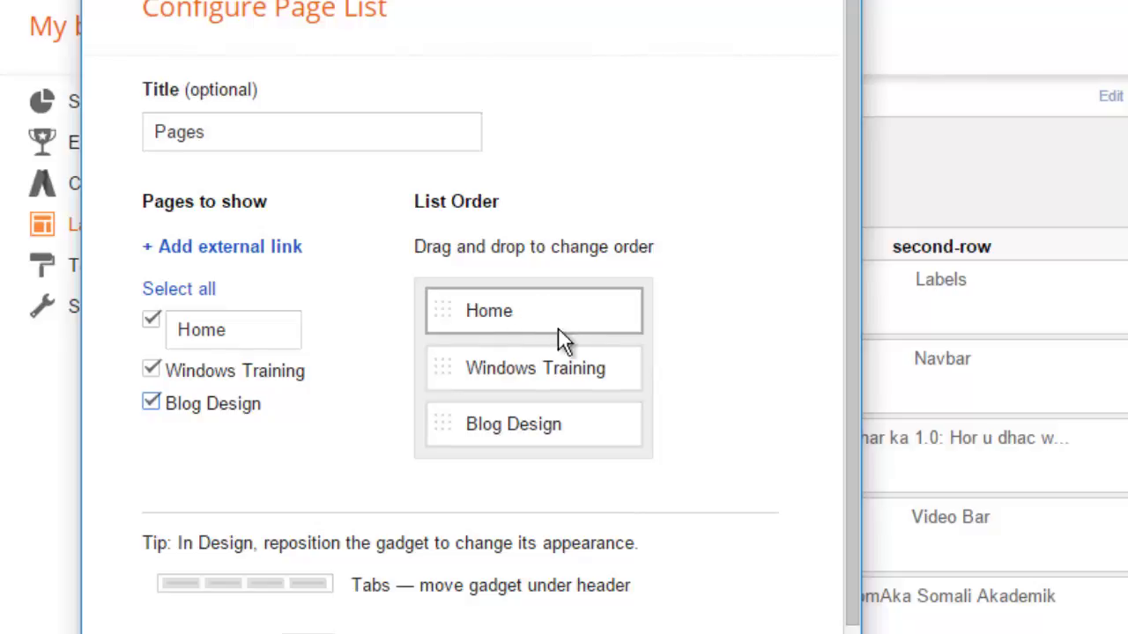
drag(577, 409, 548, 298)
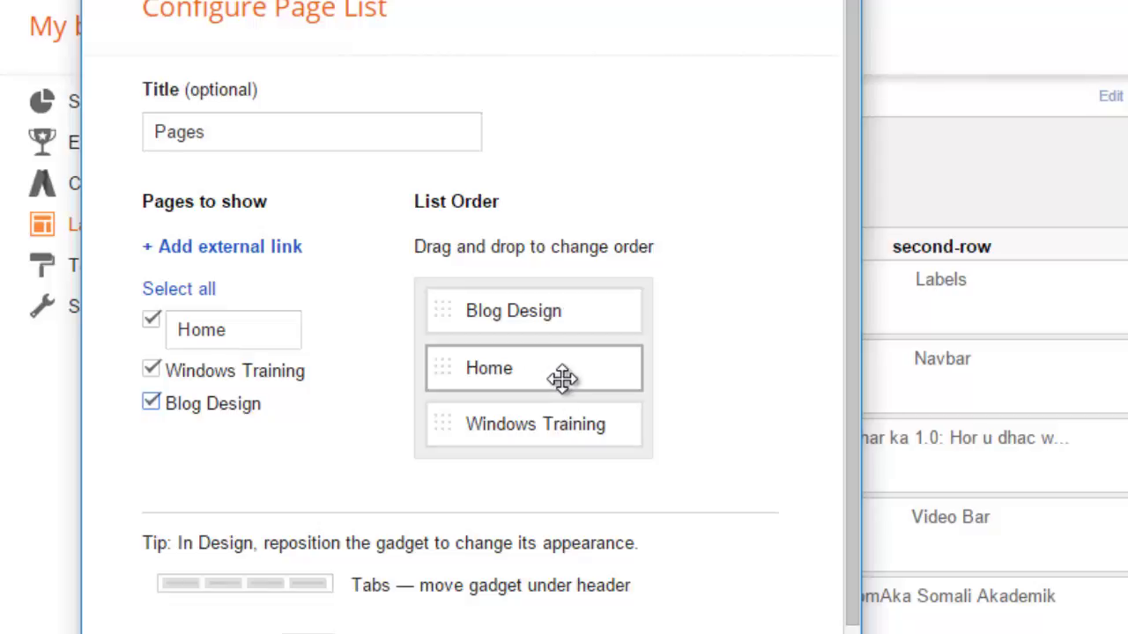
drag(564, 378, 564, 303)
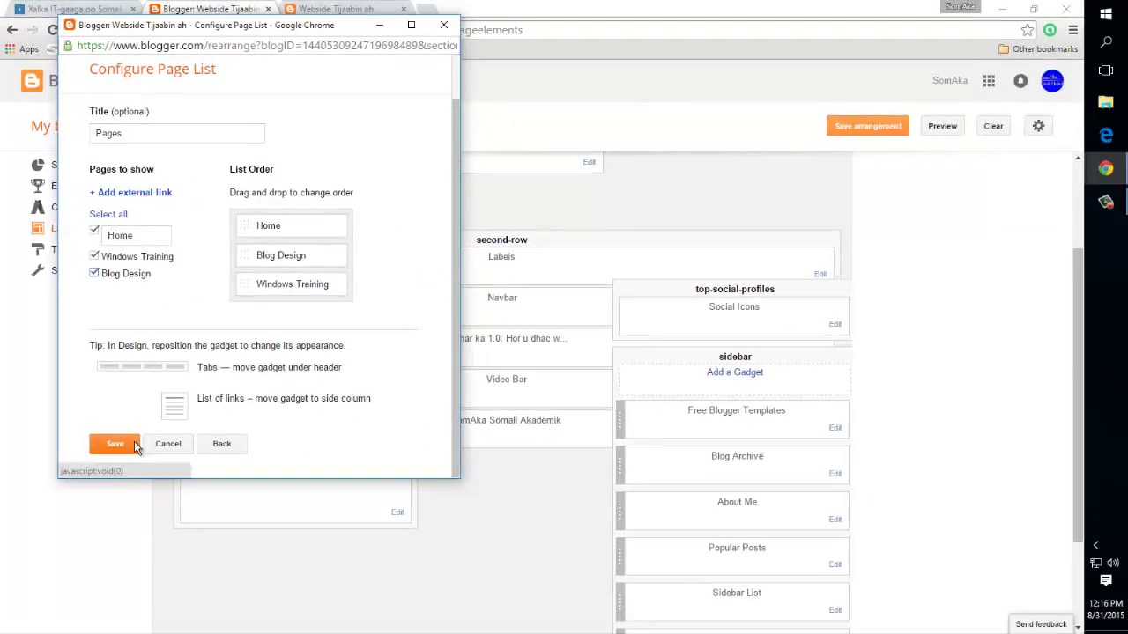
click(122, 449)
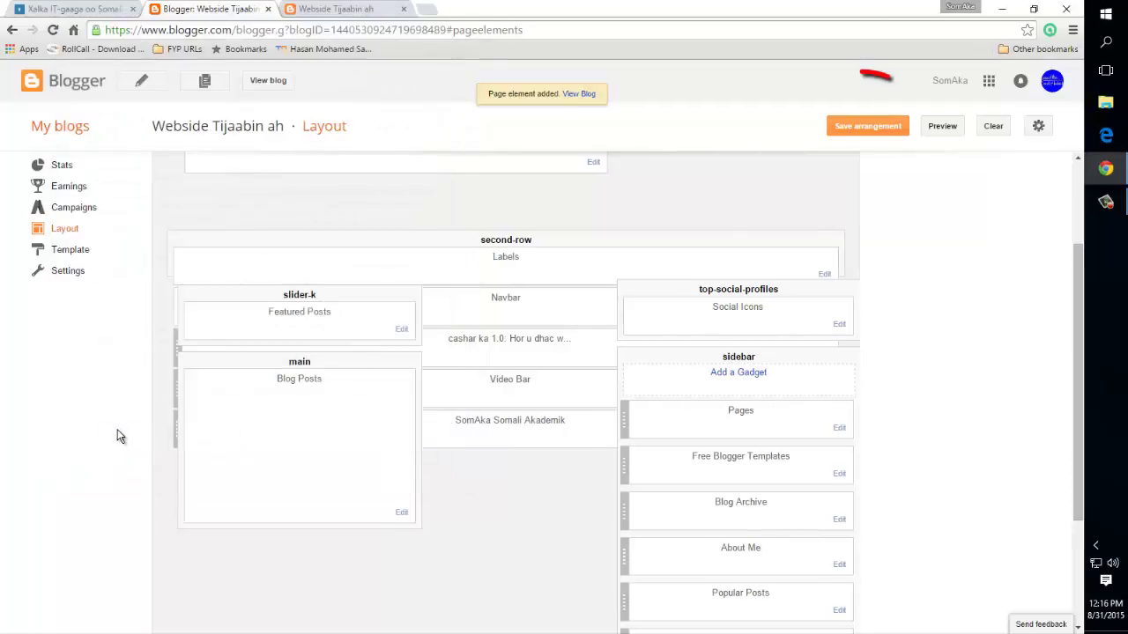
click(871, 129)
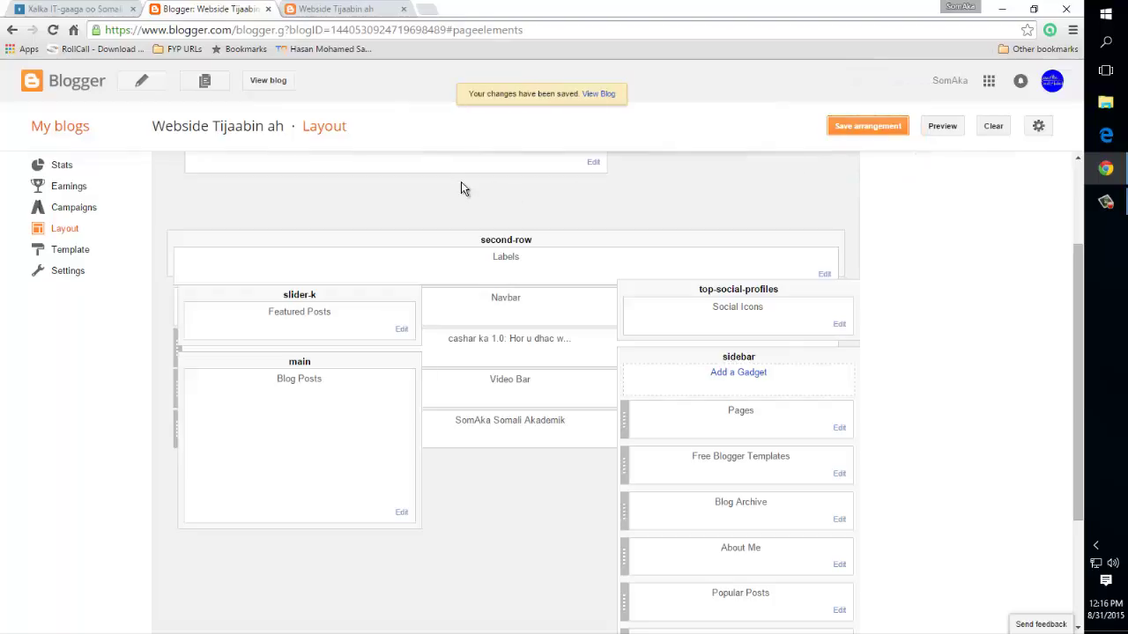
- Reload the live blog to check the sidebar's Pages list, and return to the layout editor
click(297, 8)
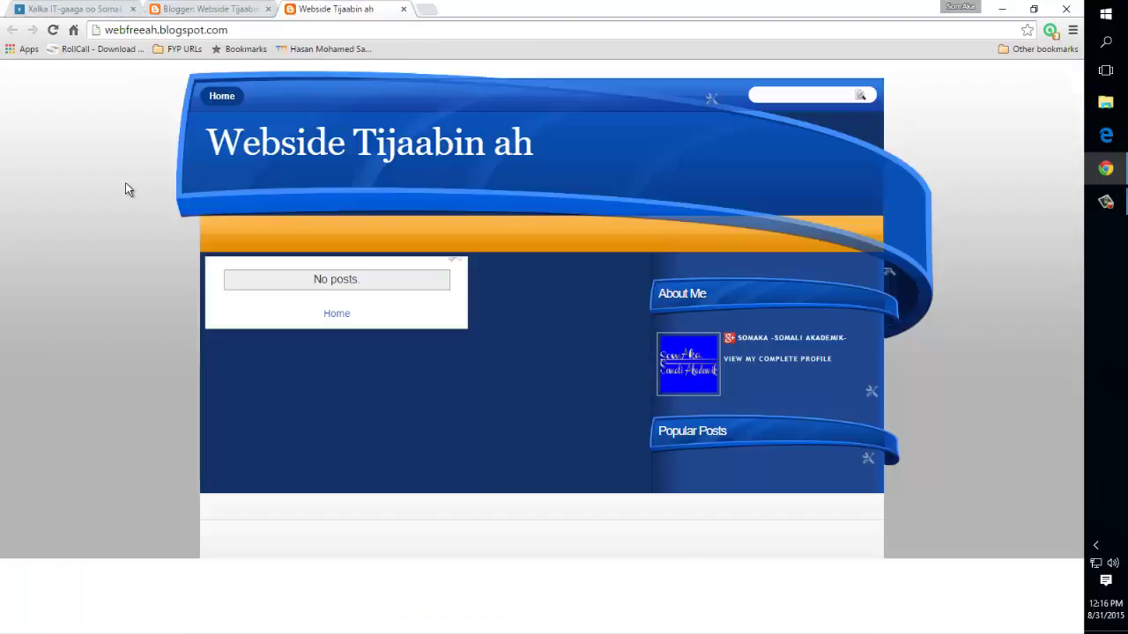
right_click(70, 100)
click(110, 147)
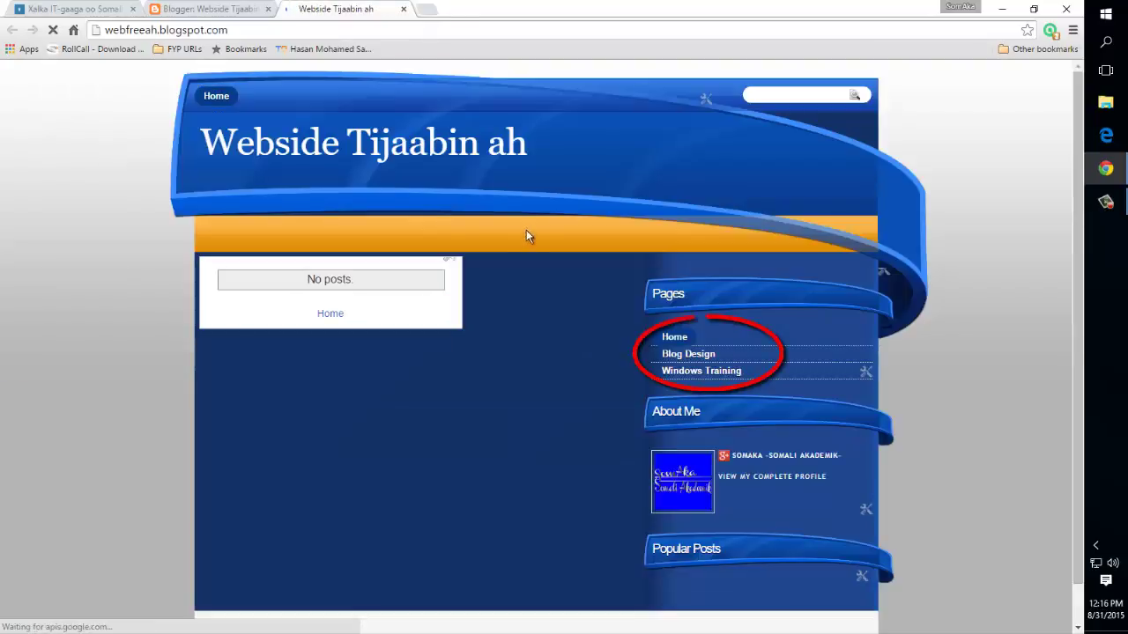
click(169, 9)
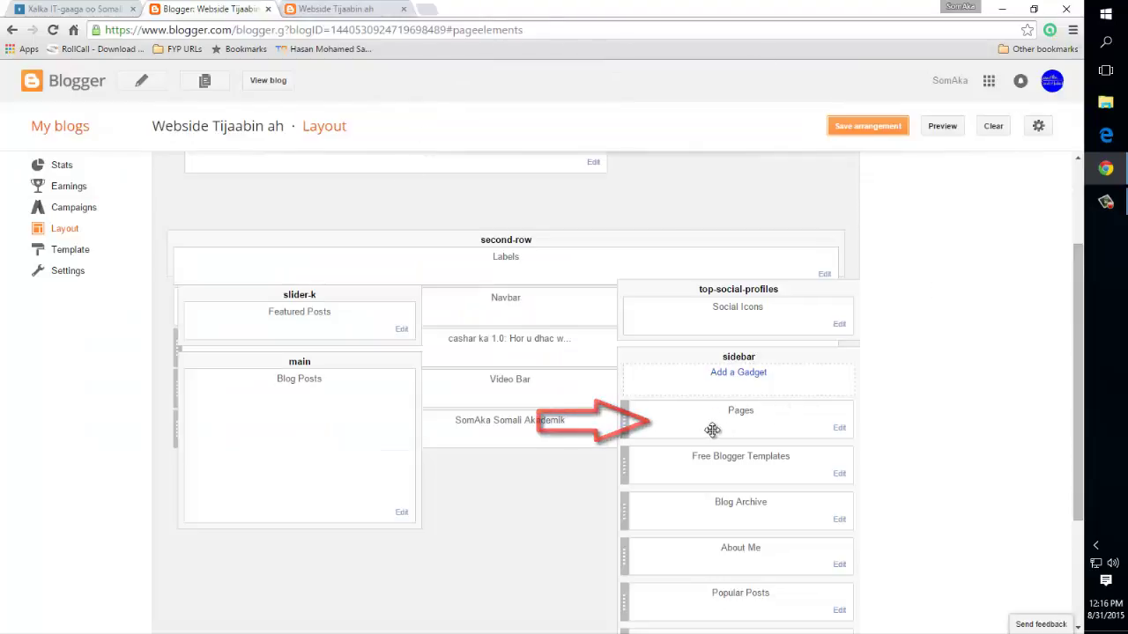
- Move the Pages gadget from the sidebar to the start of the second-row section and save the arrangement
click(365, 8)
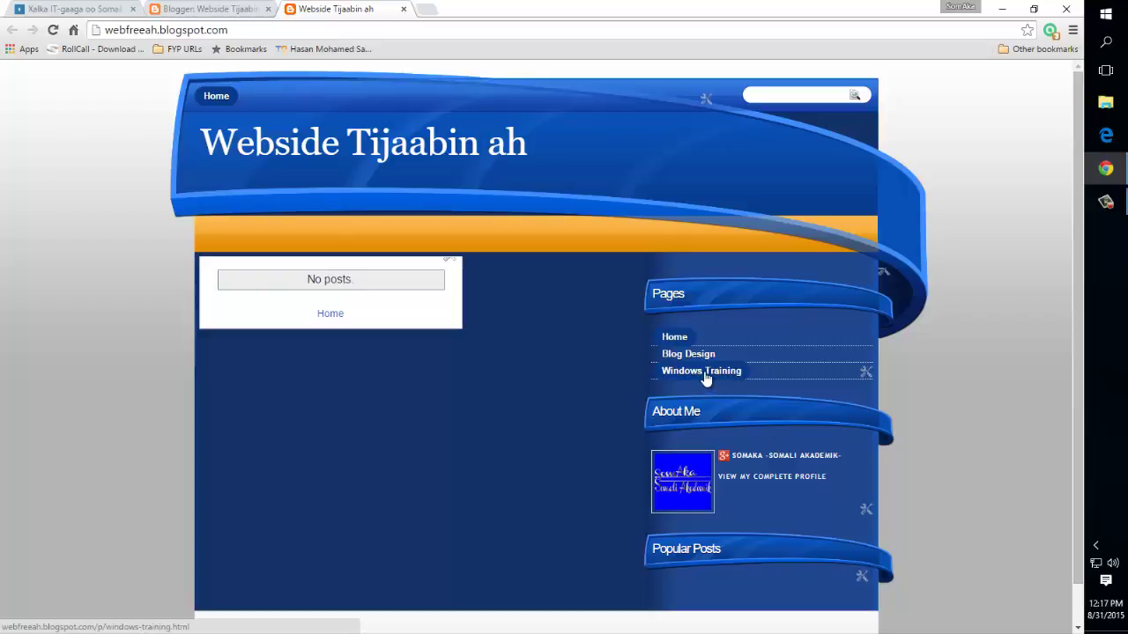
click(205, 9)
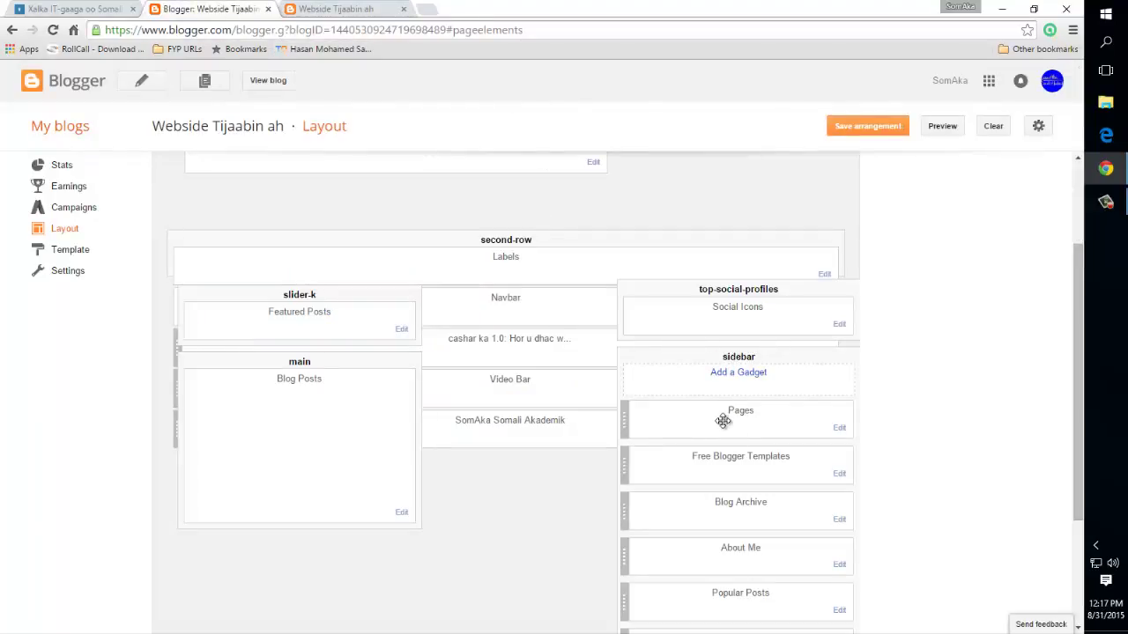
drag(722, 421, 429, 256)
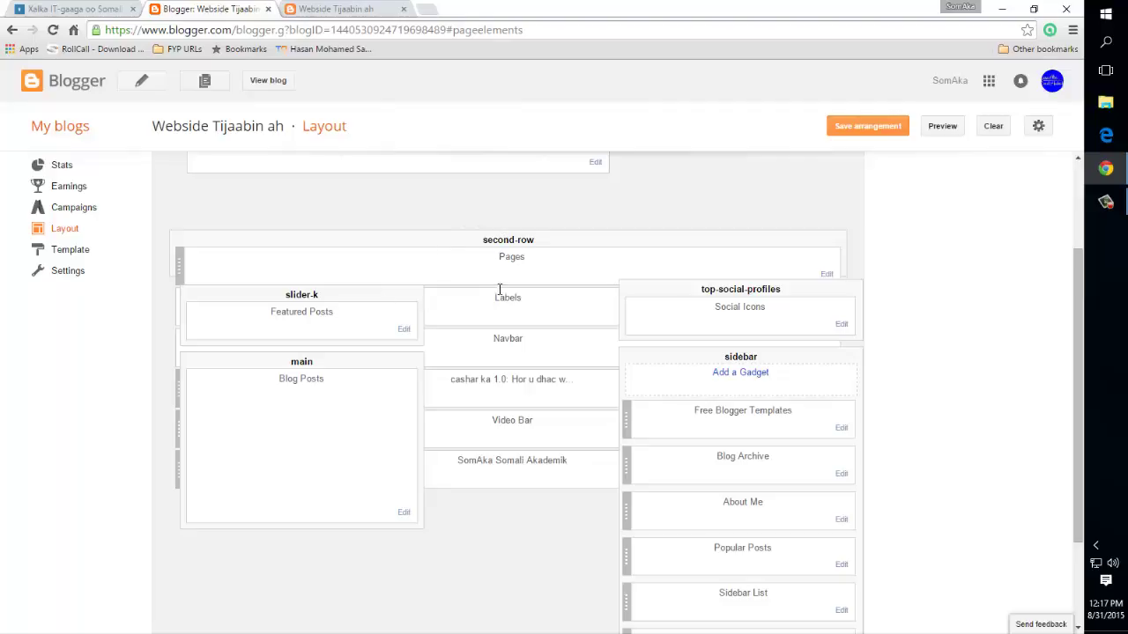
click(877, 132)
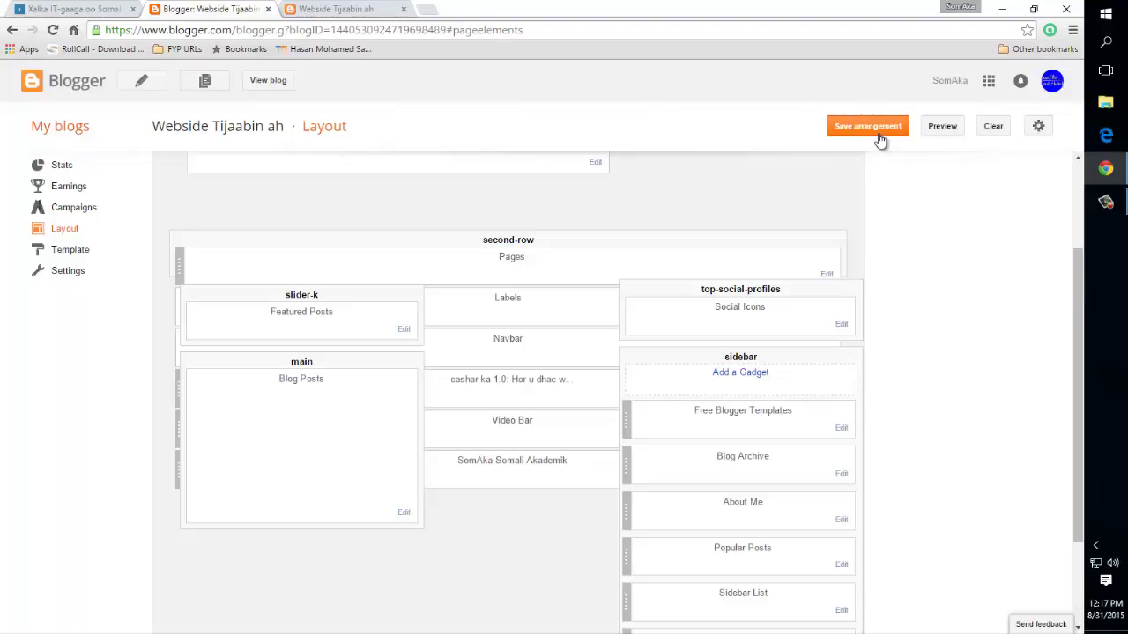
click(879, 139)
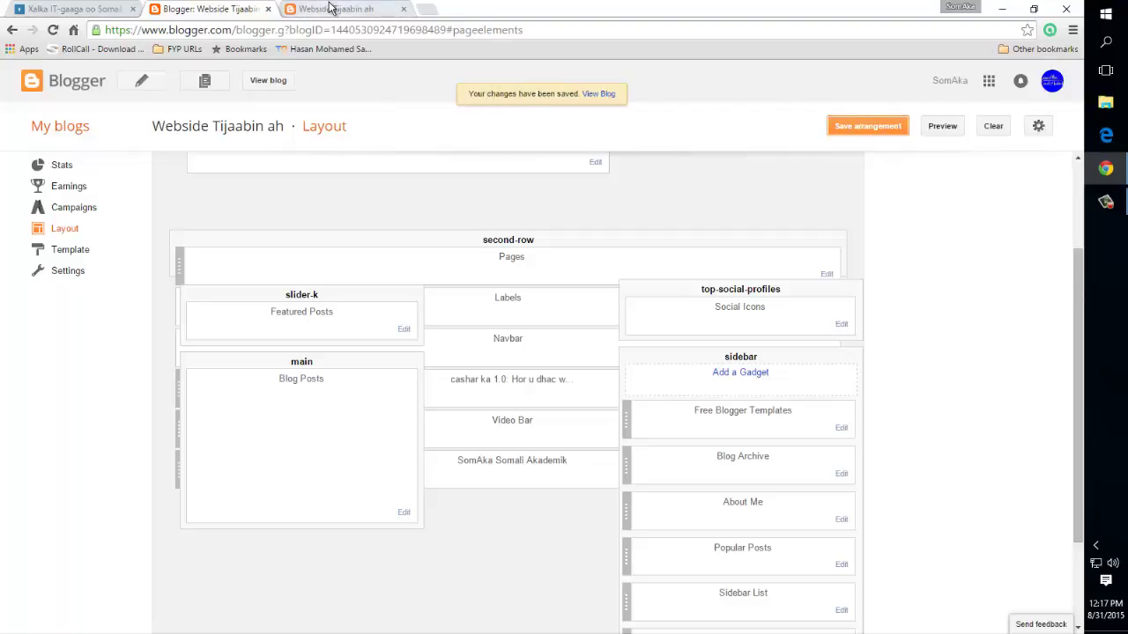
- Reload the live blog and check the Blog Design, Windows Training and Home links in its horizontal page menu
click(330, 8)
right_click(88, 106)
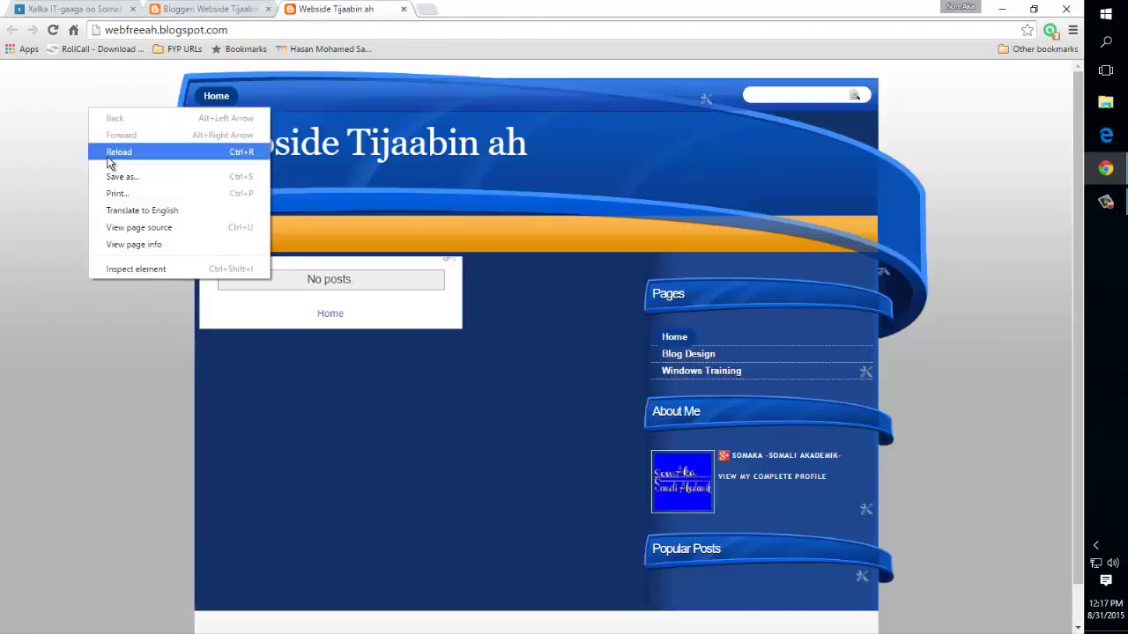
click(110, 155)
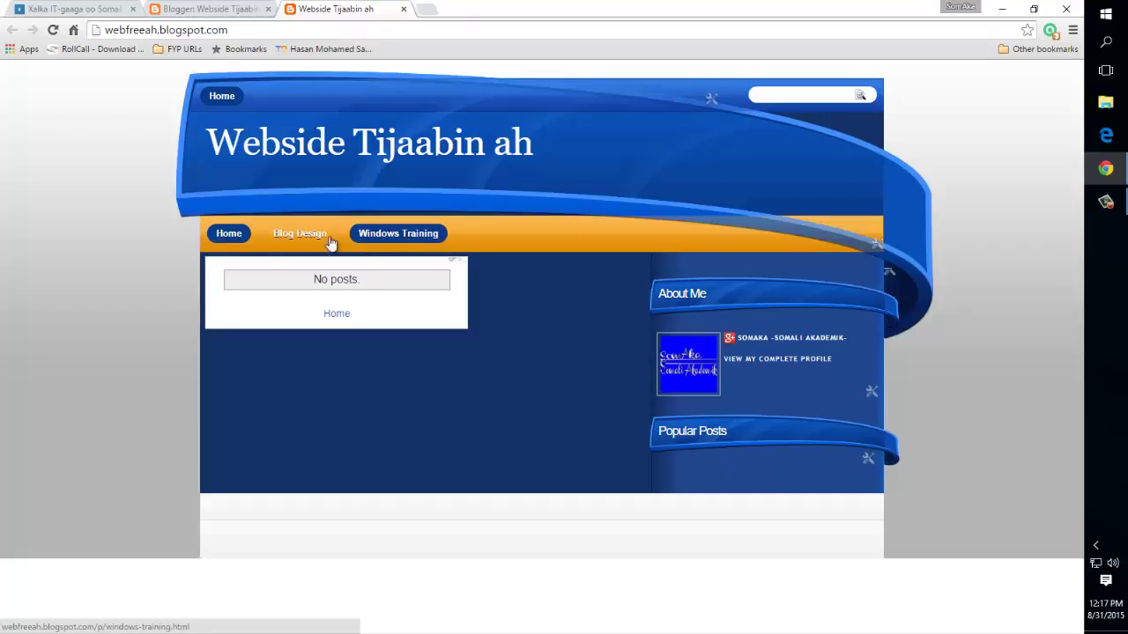
click(300, 234)
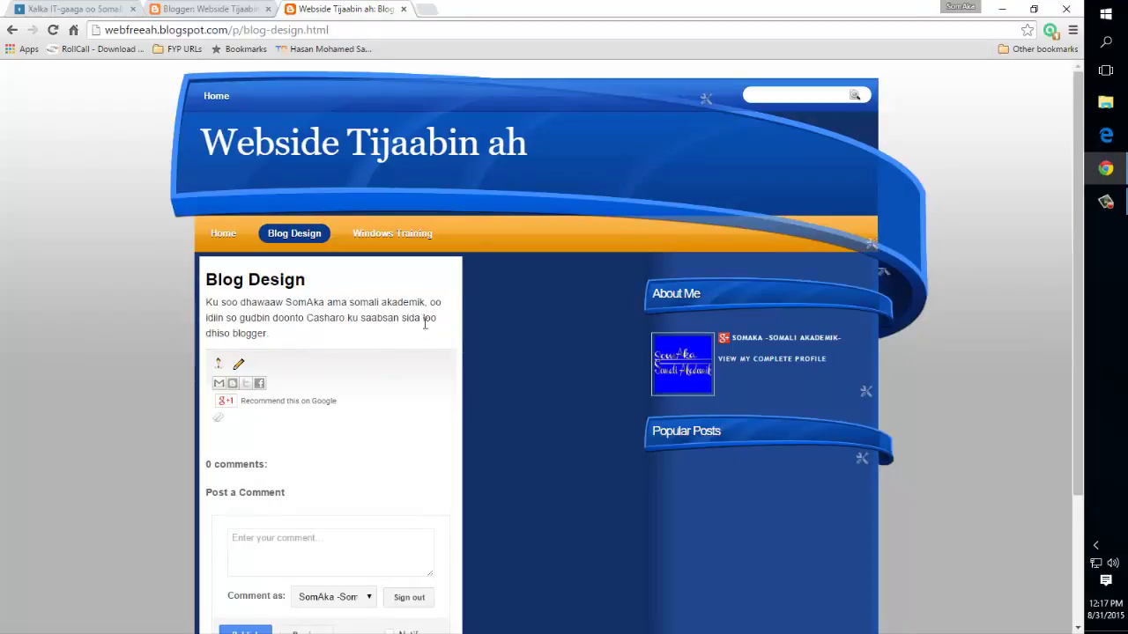
click(374, 238)
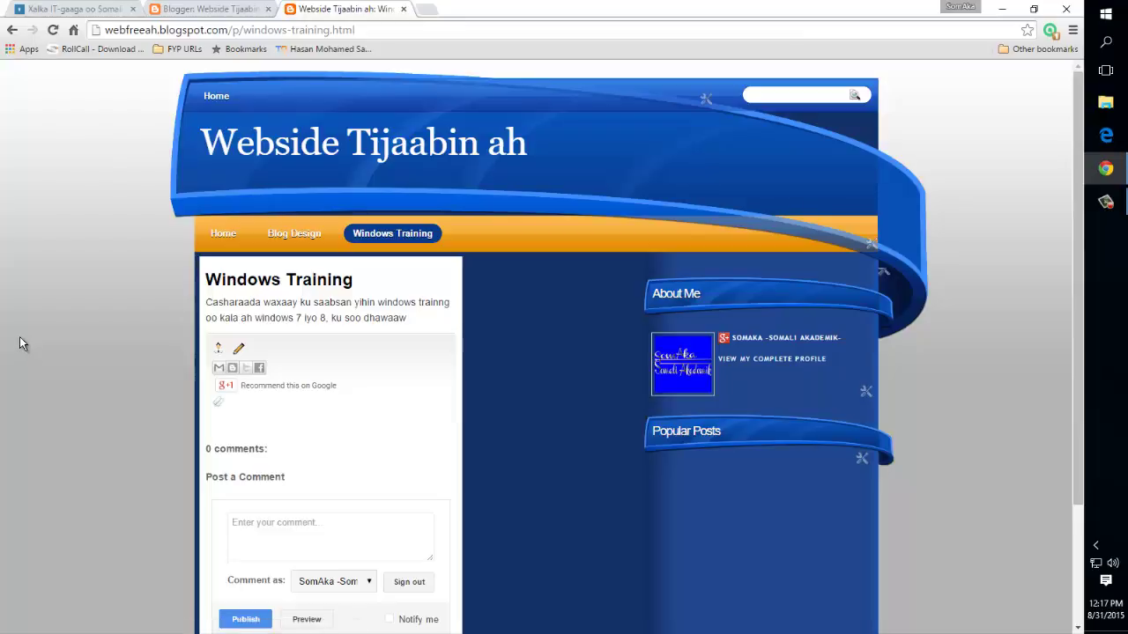
click(293, 233)
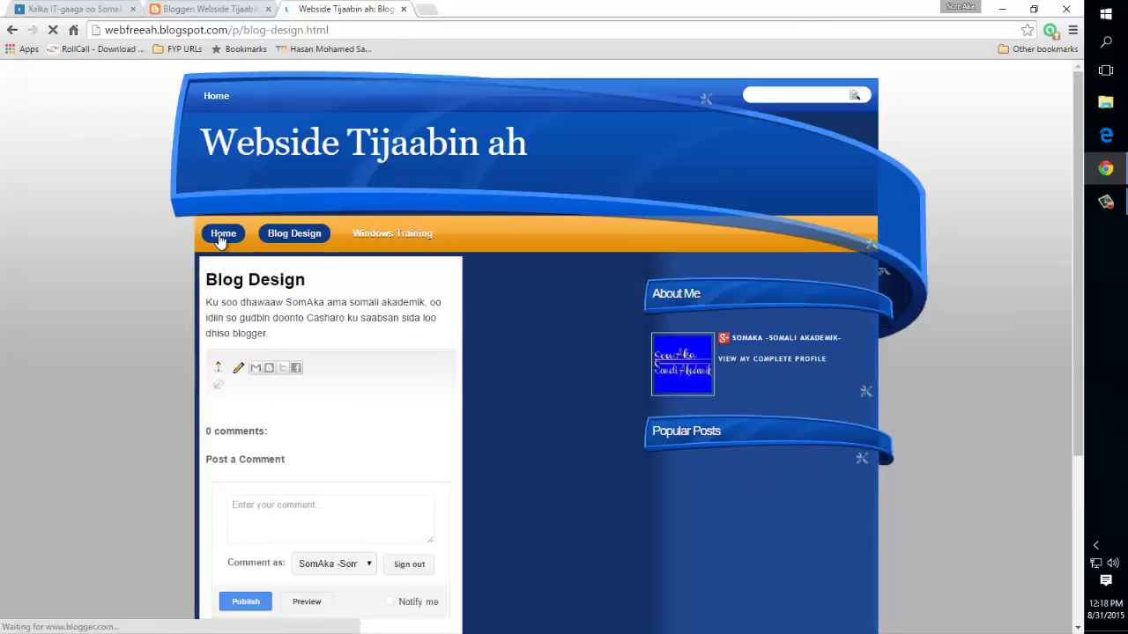
click(220, 235)
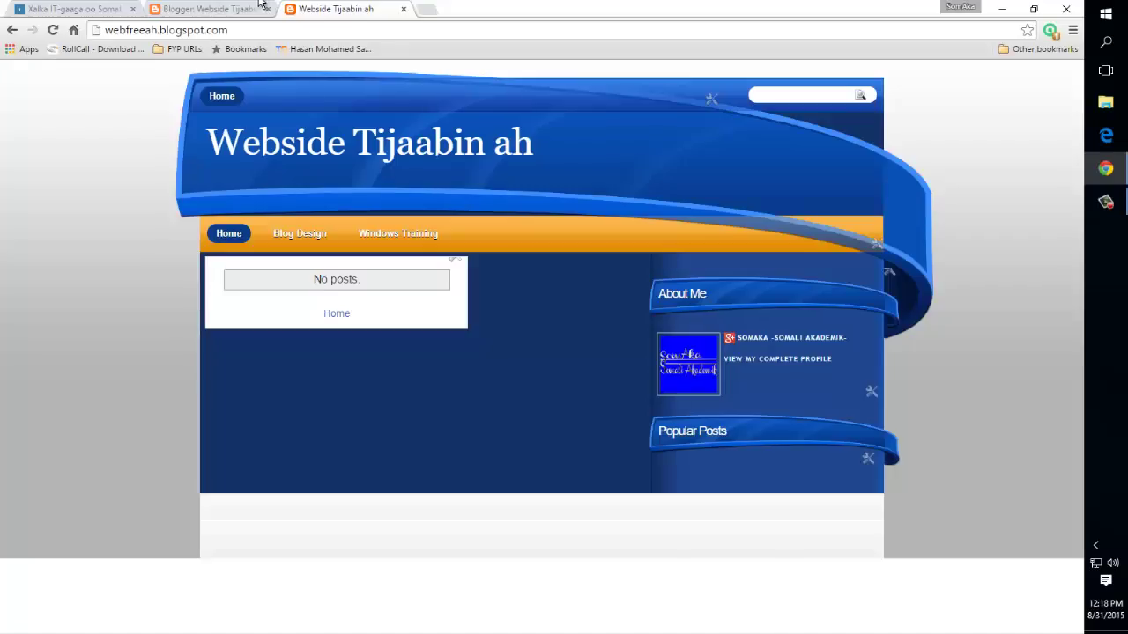
- Create a new blog post from the posts list and title it "Soo Dhaweeyn"
click(240, 8)
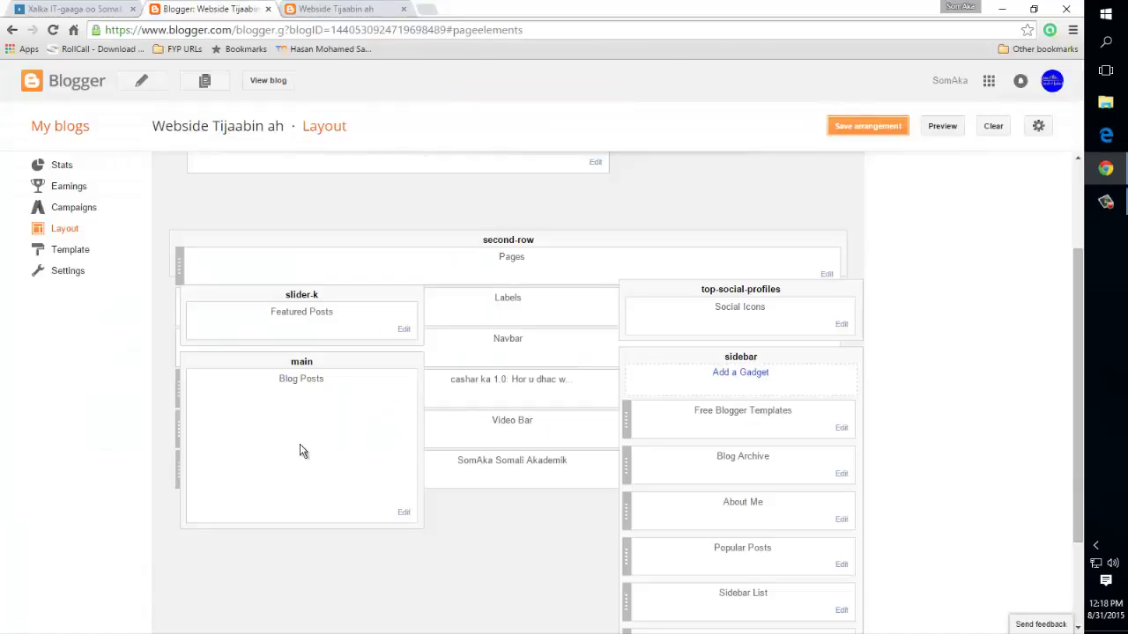
scroll(123, 401, up, 3)
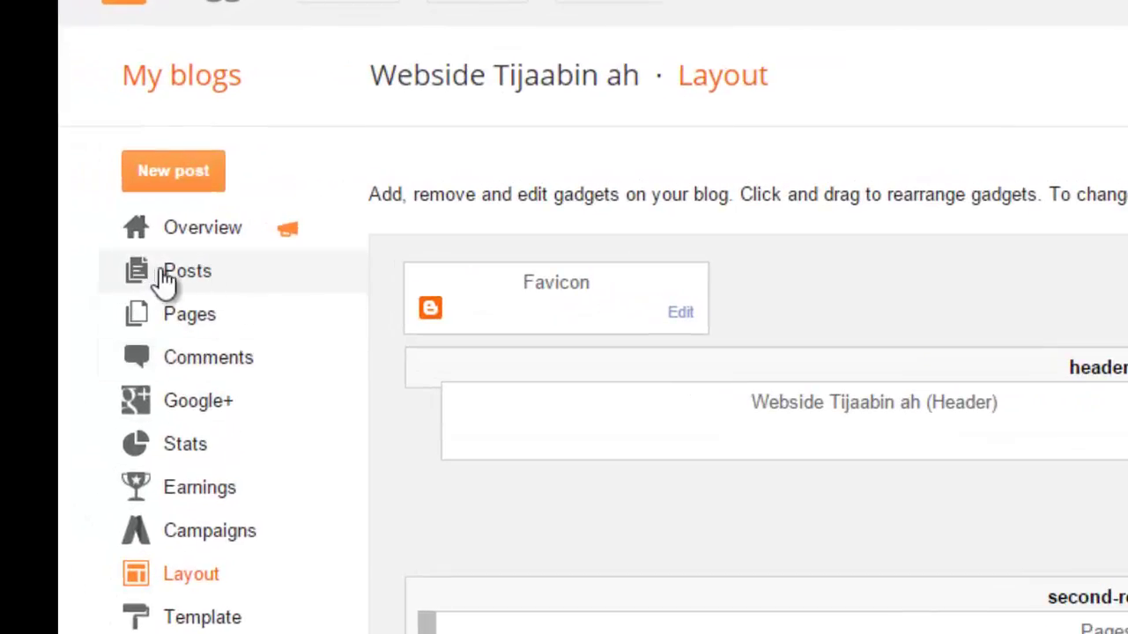
click(184, 278)
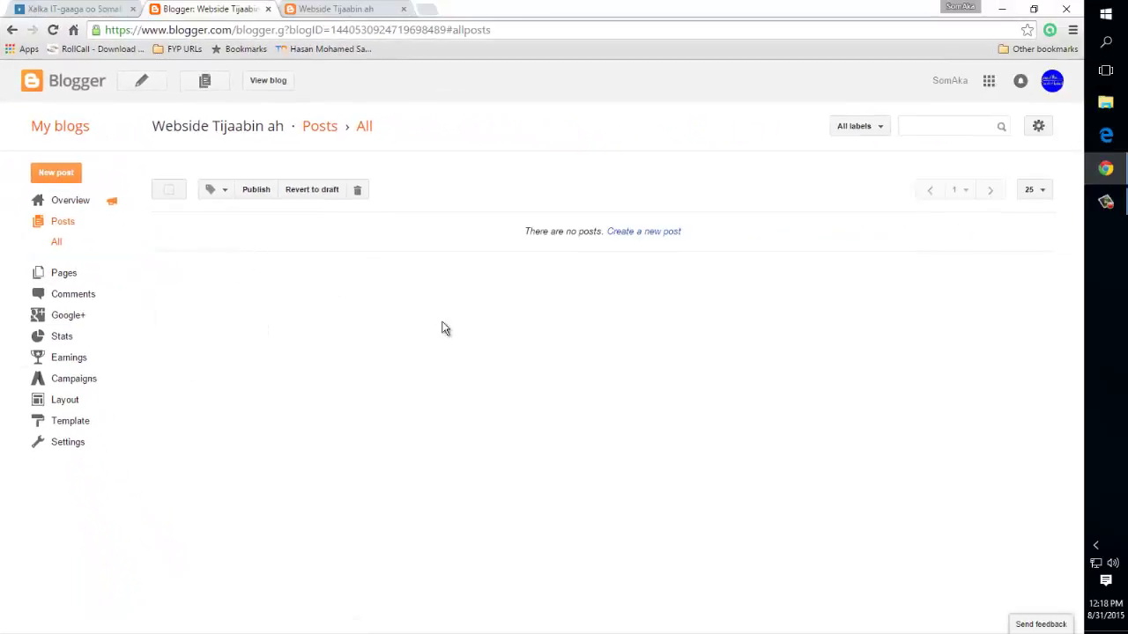
click(333, 9)
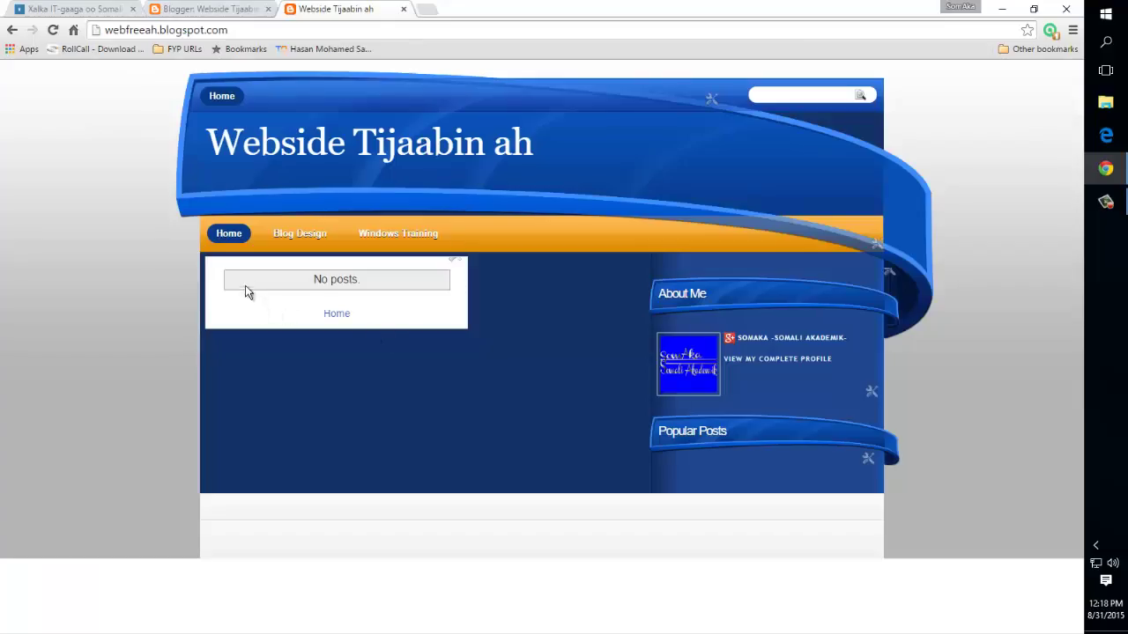
click(201, 7)
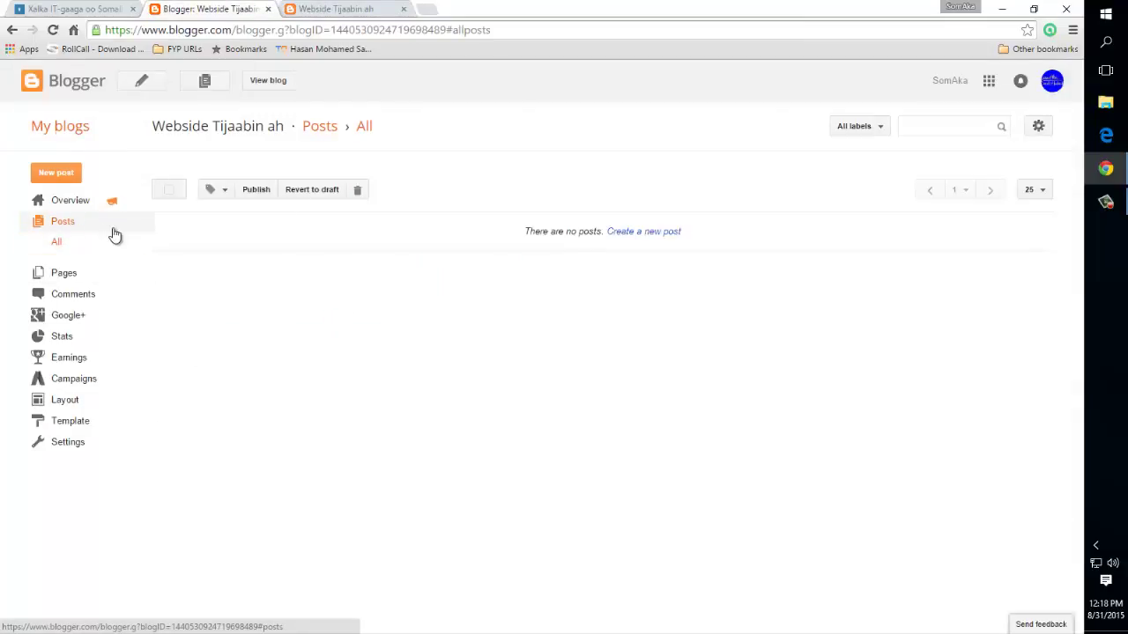
click(59, 180)
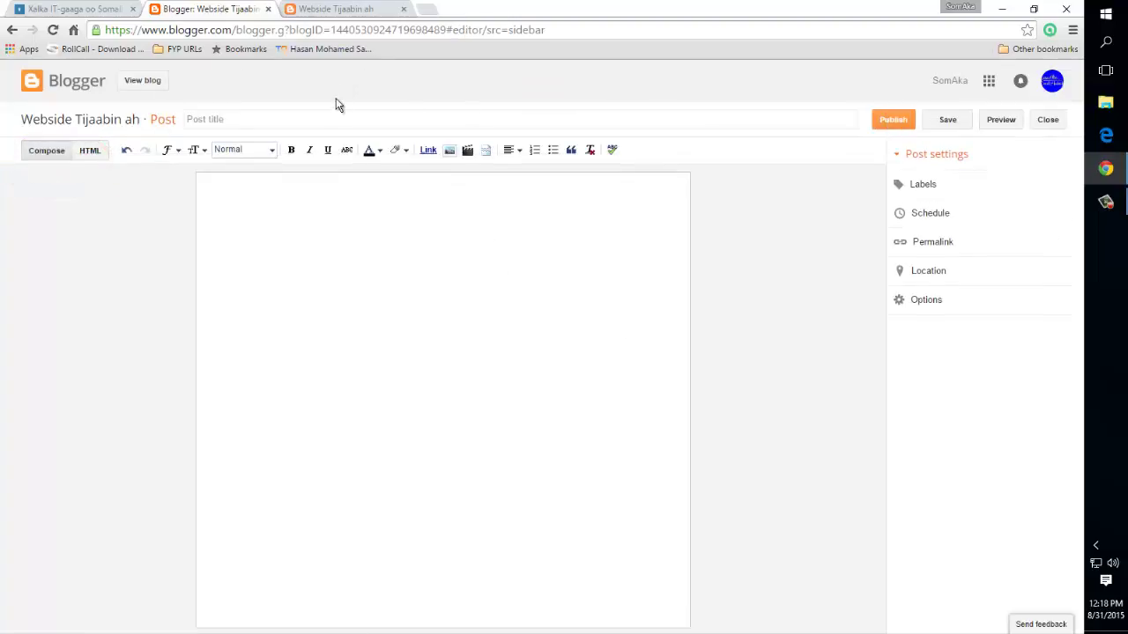
click(332, 111)
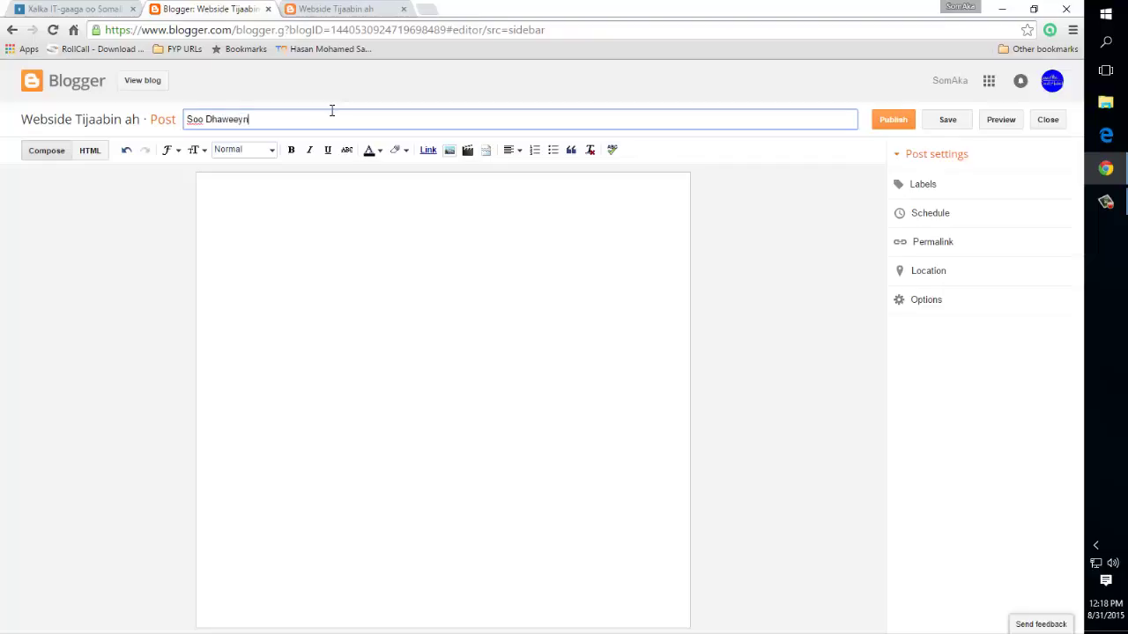
- Write the post body "assaalmo alaykom WB" and, below a blank line, "KU soo dhawoow Blogayga oo idiin ku soo gudnin doon o waxa yaaba badab"
click(380, 312)
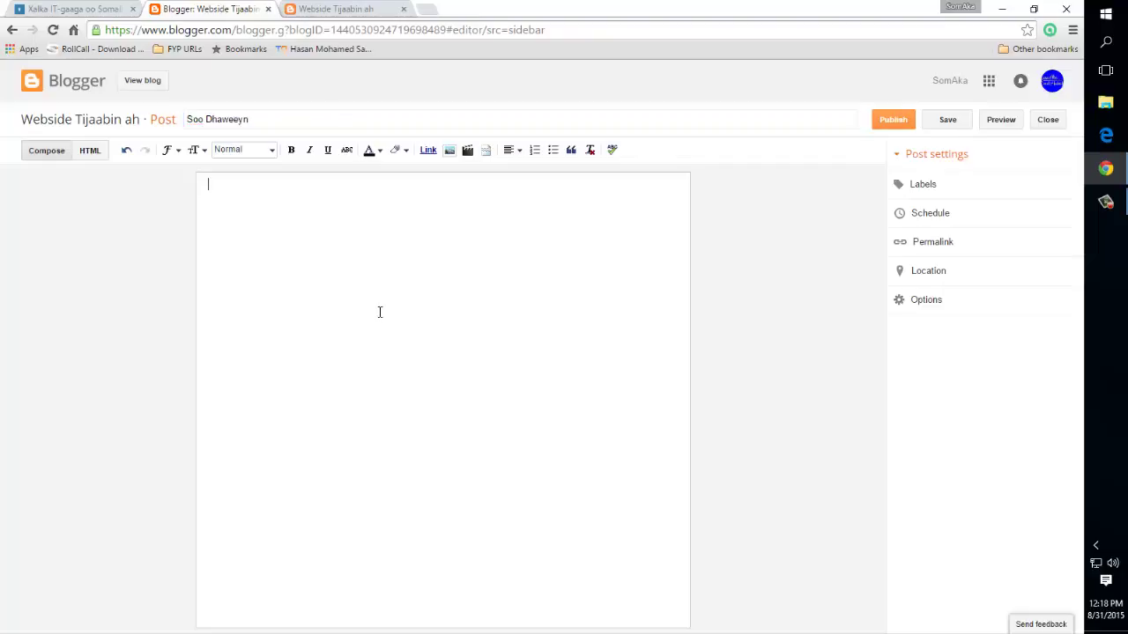
text(A)
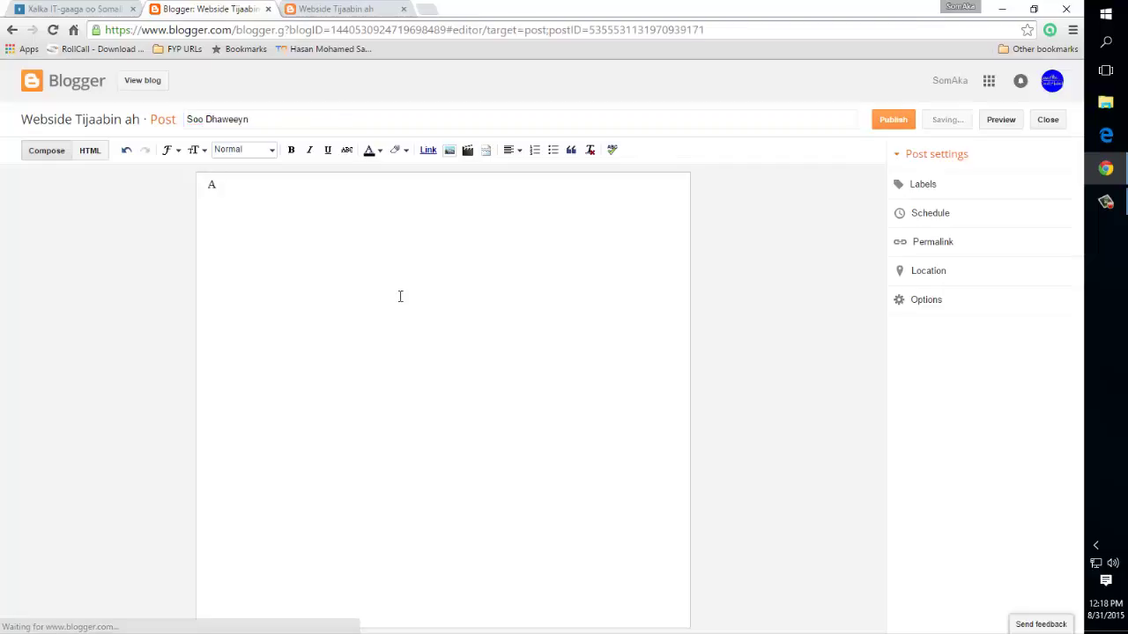
key(BackSpace)
text(as)
text(saalmo alaykom WB)
key(Return)
key(Return)
text(KU soo dhawoow Blogayga oo idiin ku soo gudnin doon o waxa yaaba badab)
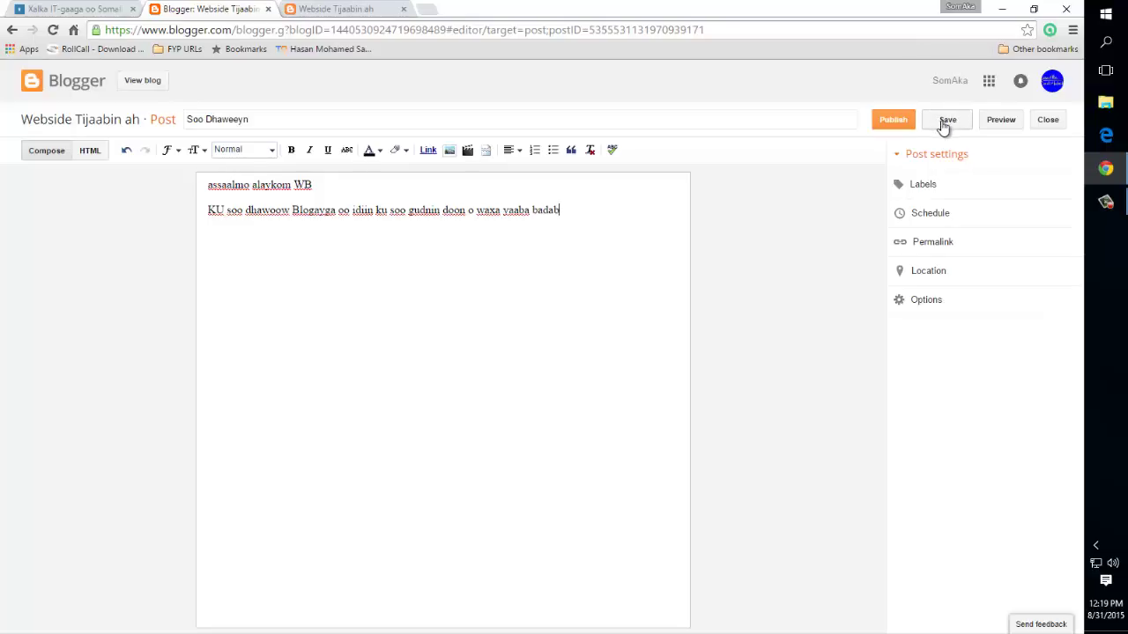
- Save and publish the post without sharing it on Google+, and publish it again from the posts list
click(944, 123)
click(884, 124)
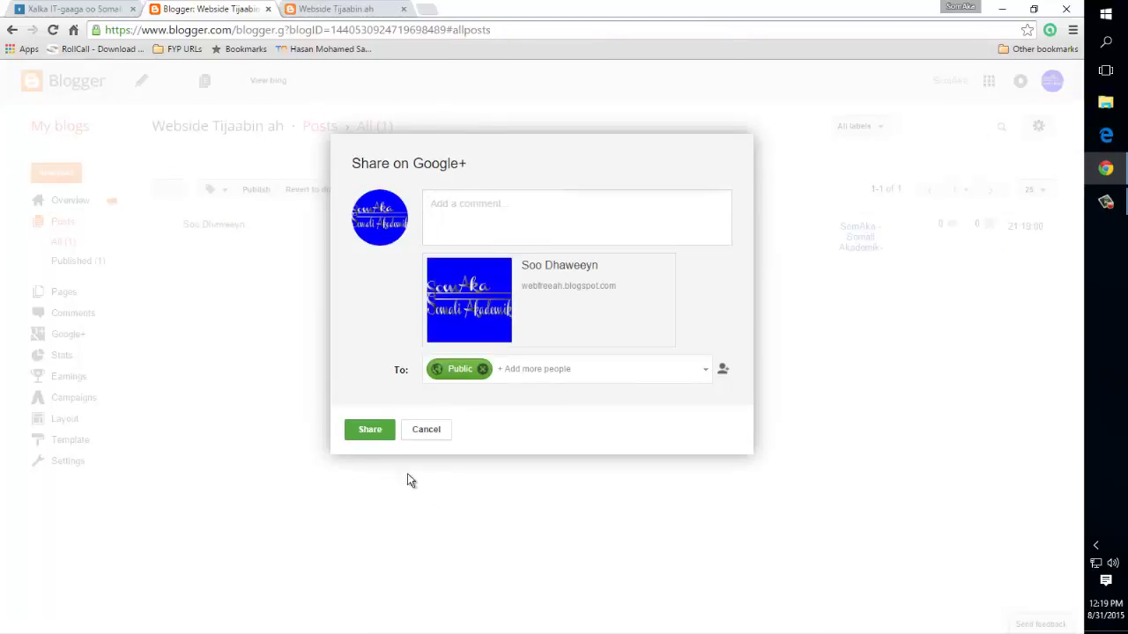
click(423, 429)
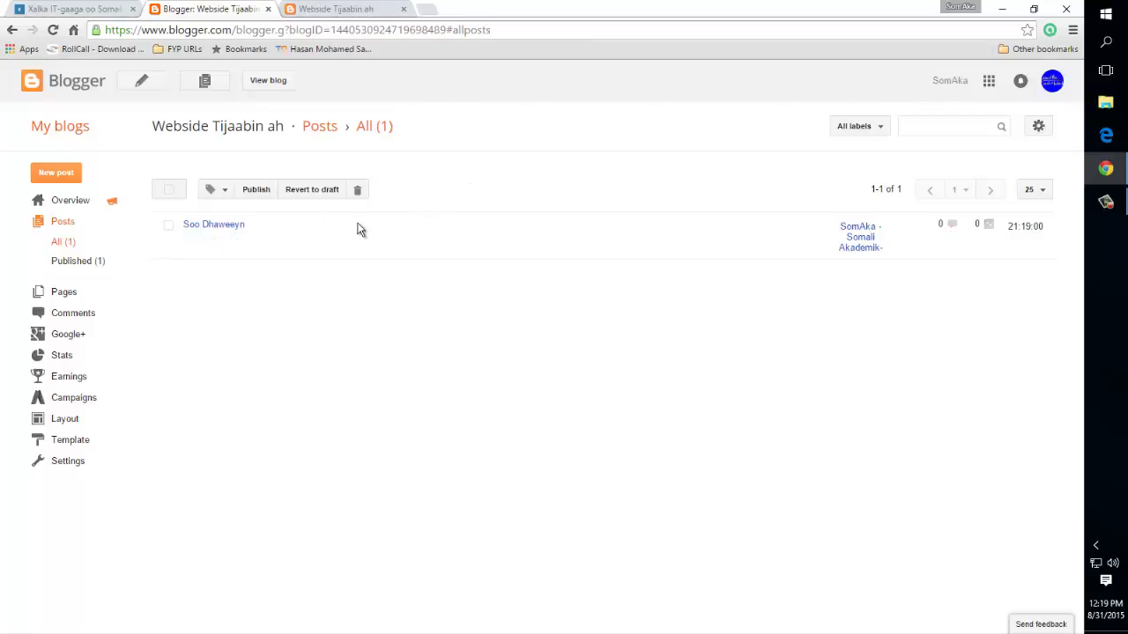
click(168, 228)
click(256, 193)
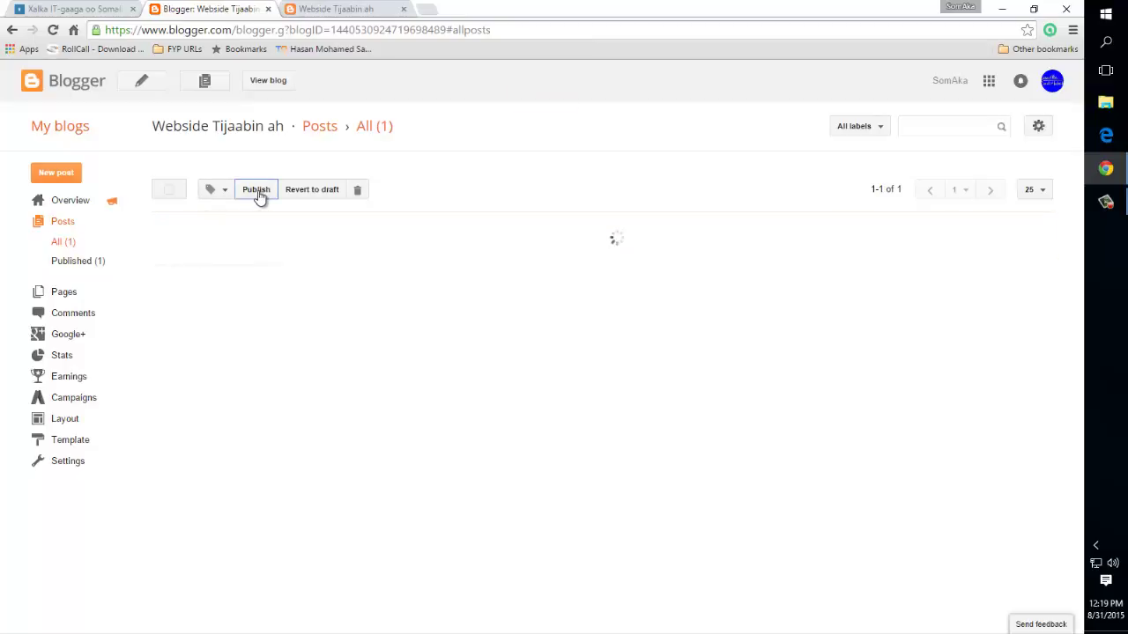
- Reload the live blog and open the Soo Dhaweeyn post to view its full page and comment section
click(345, 9)
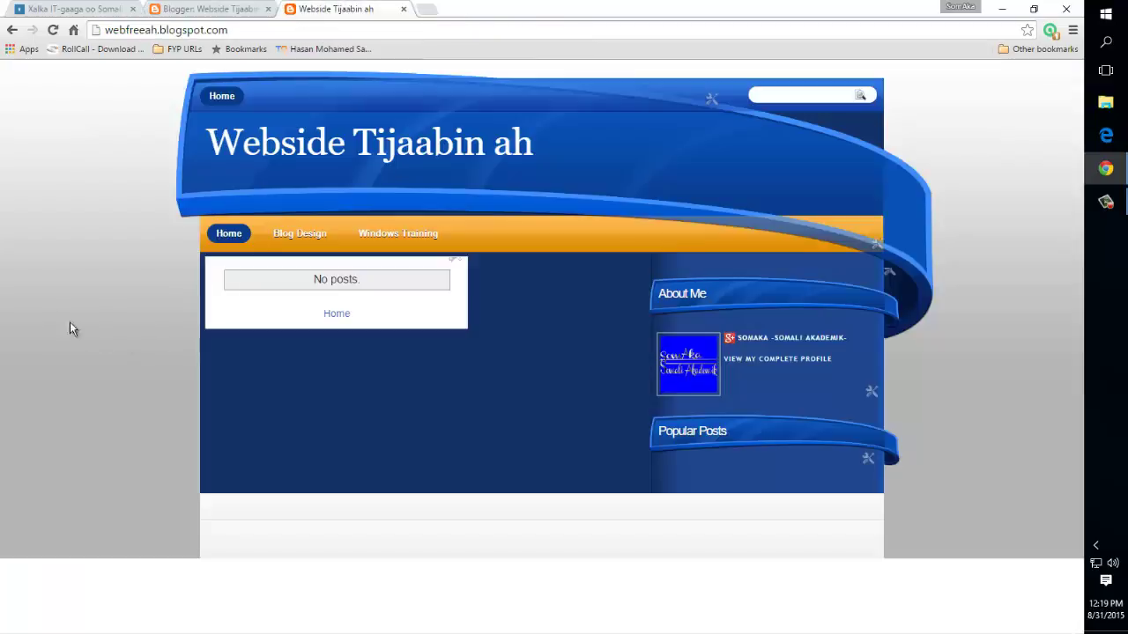
right_click(40, 225)
click(70, 265)
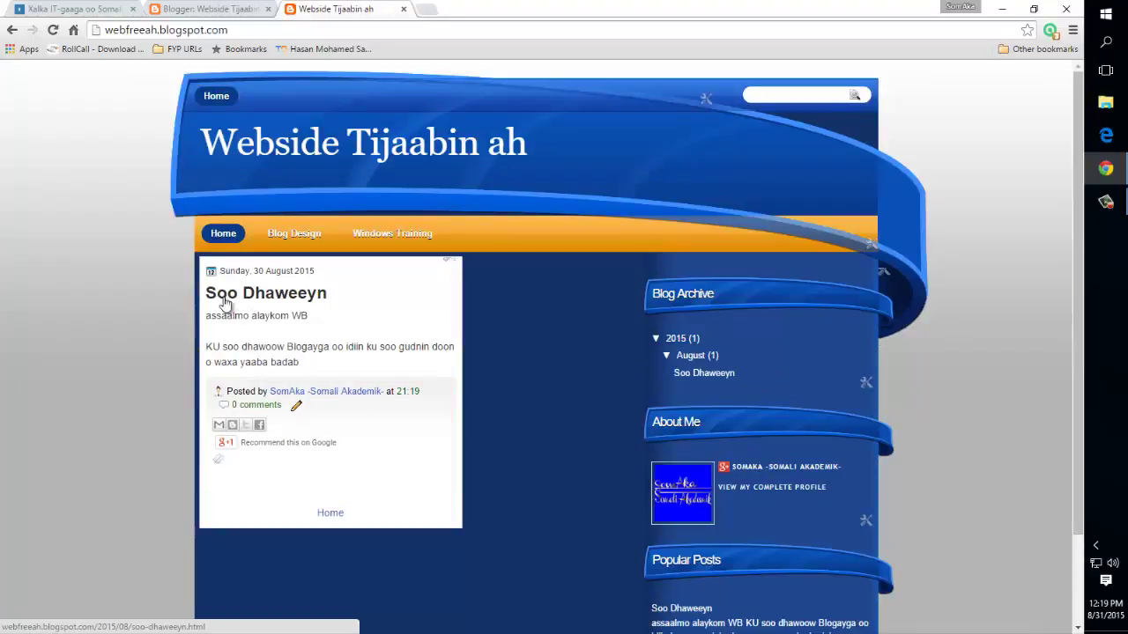
click(288, 302)
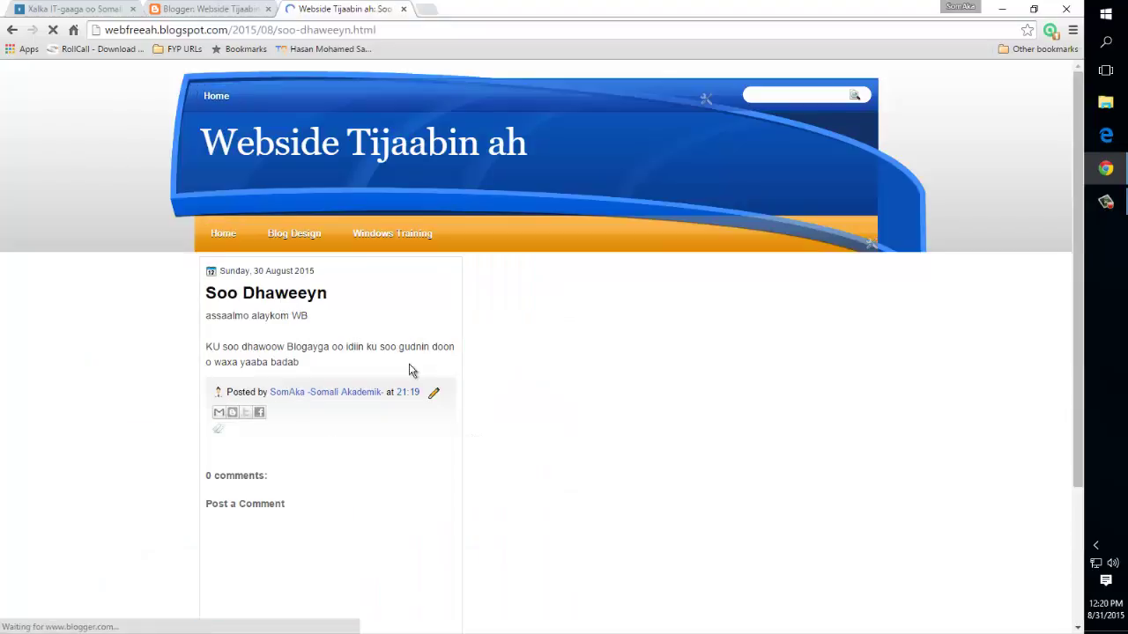
scroll(345, 342, down, 2)
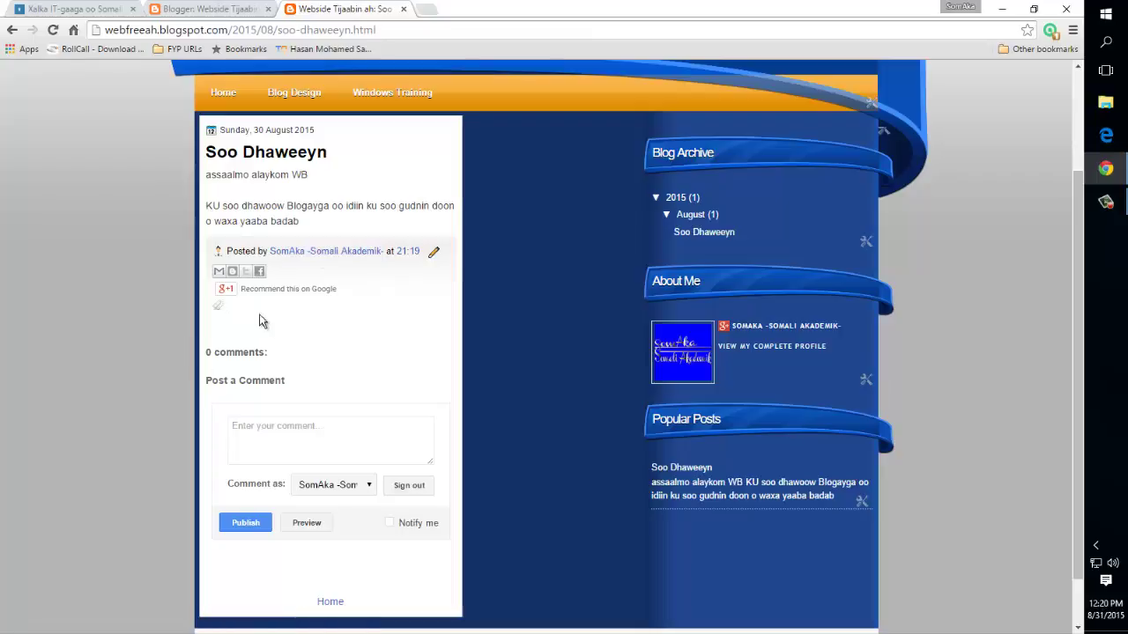
- Publish the comment "waad ku mahadsan tahay" on the Soo Dhaweeyn post
click(274, 440)
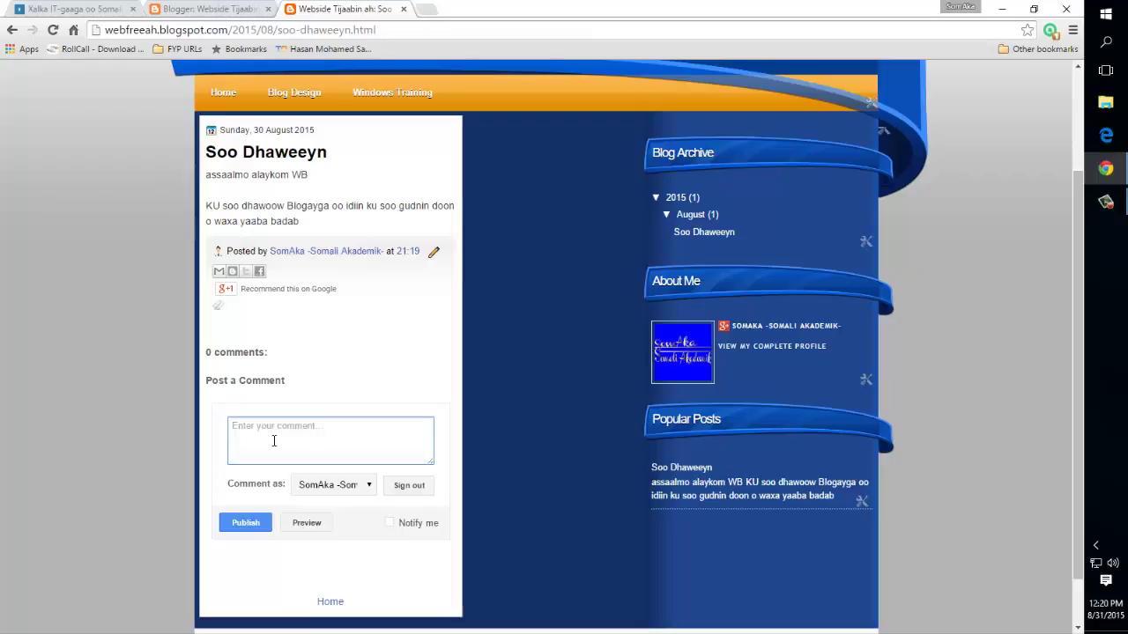
text(aad u mahadsan tahay)
click(252, 525)
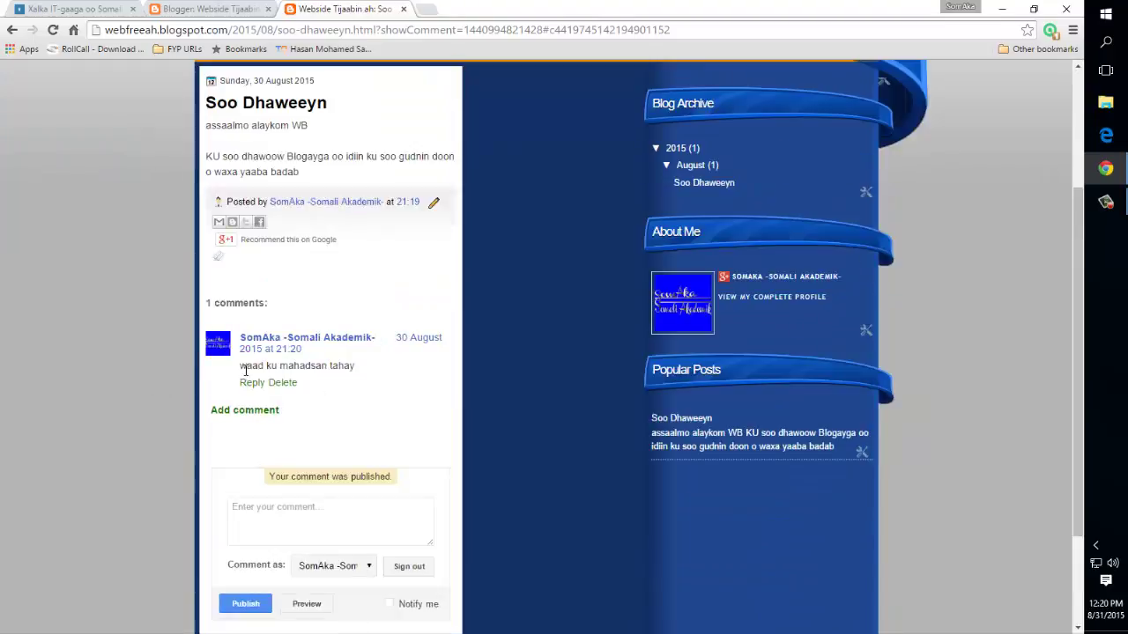
- Review the published comment, the blog's home page and the post's entry in the Blogger posts list
drag(240, 366, 345, 370)
click(337, 368)
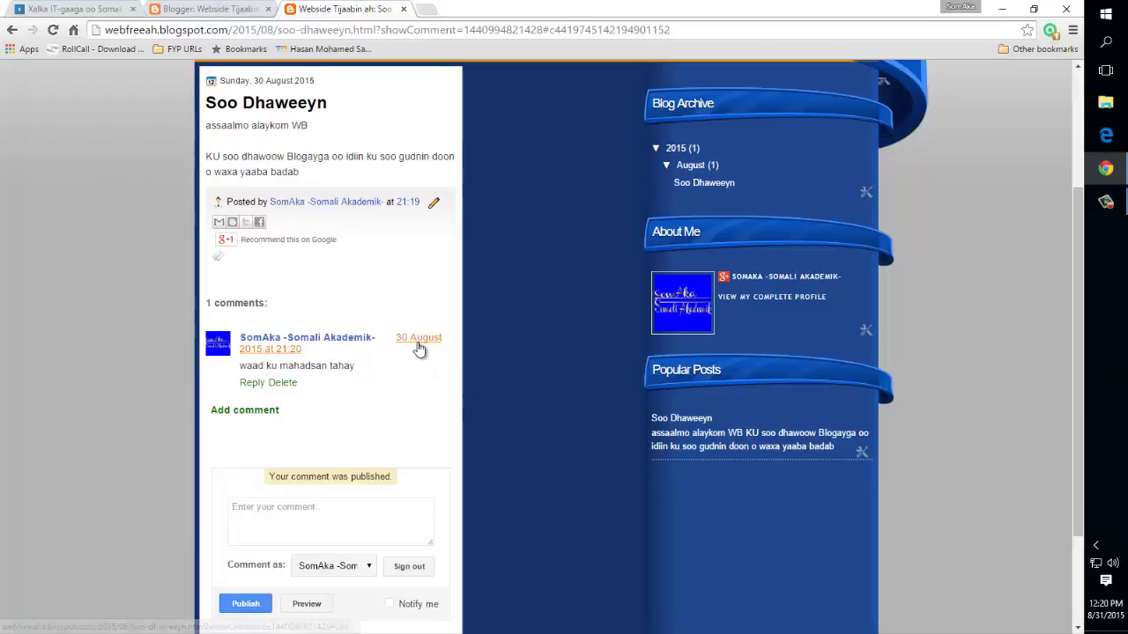
scroll(492, 370, up, 1)
scroll(492, 369, up, 2)
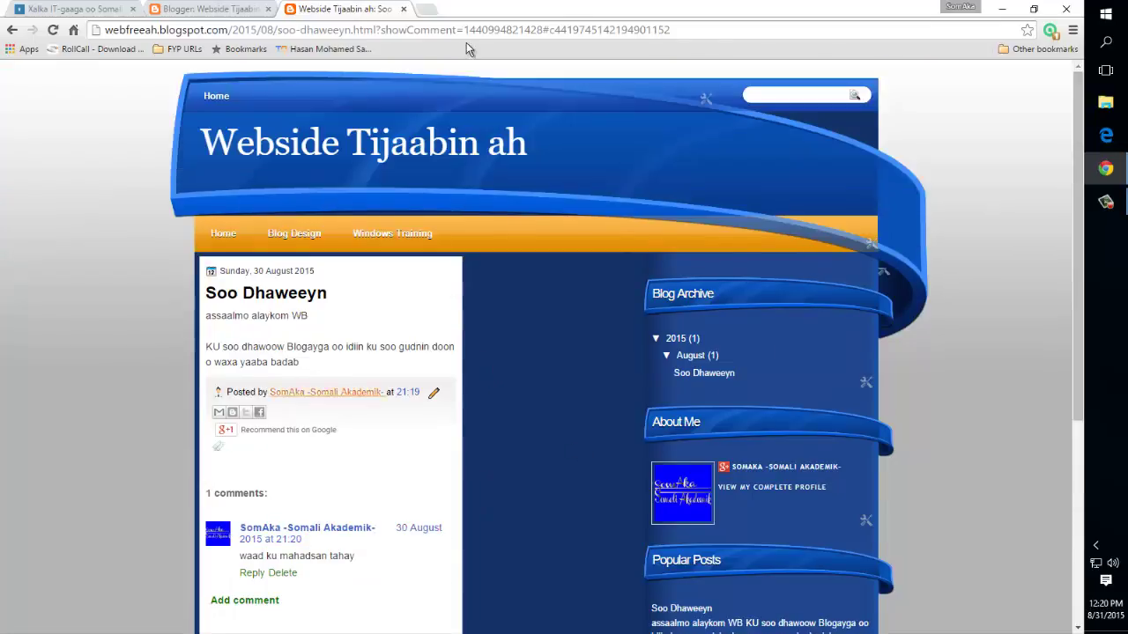
click(216, 236)
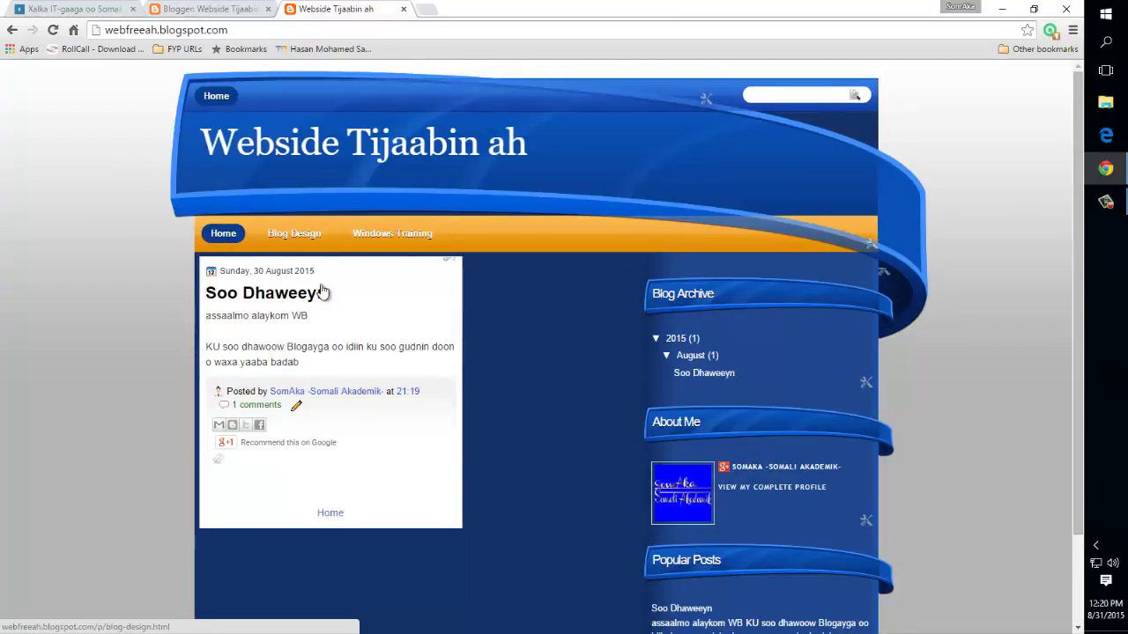
click(185, 8)
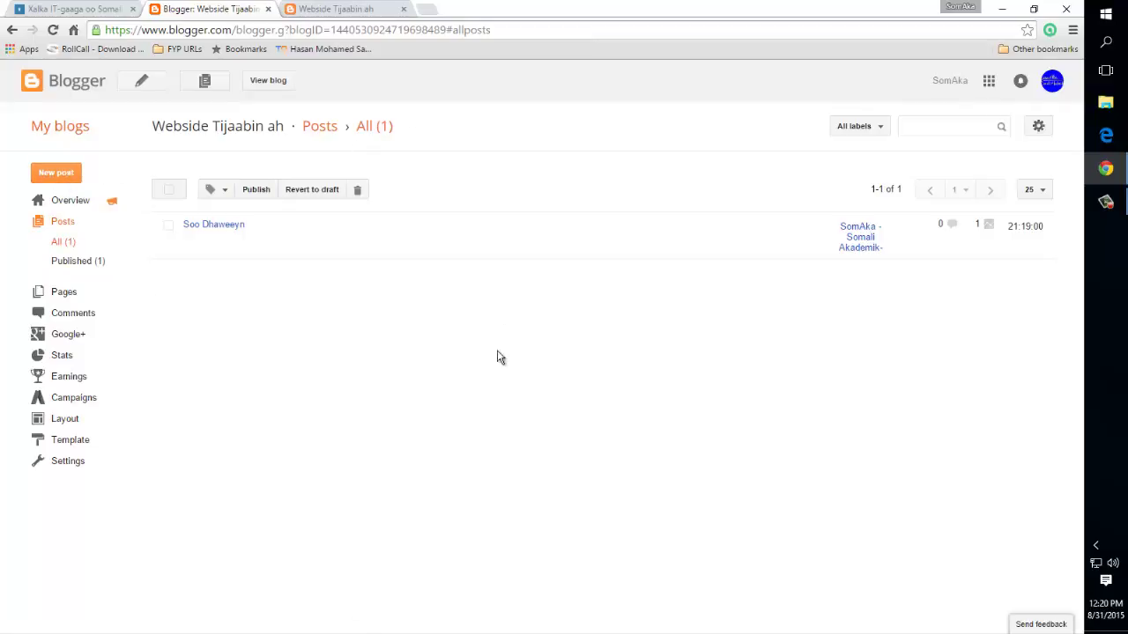
click(337, 11)
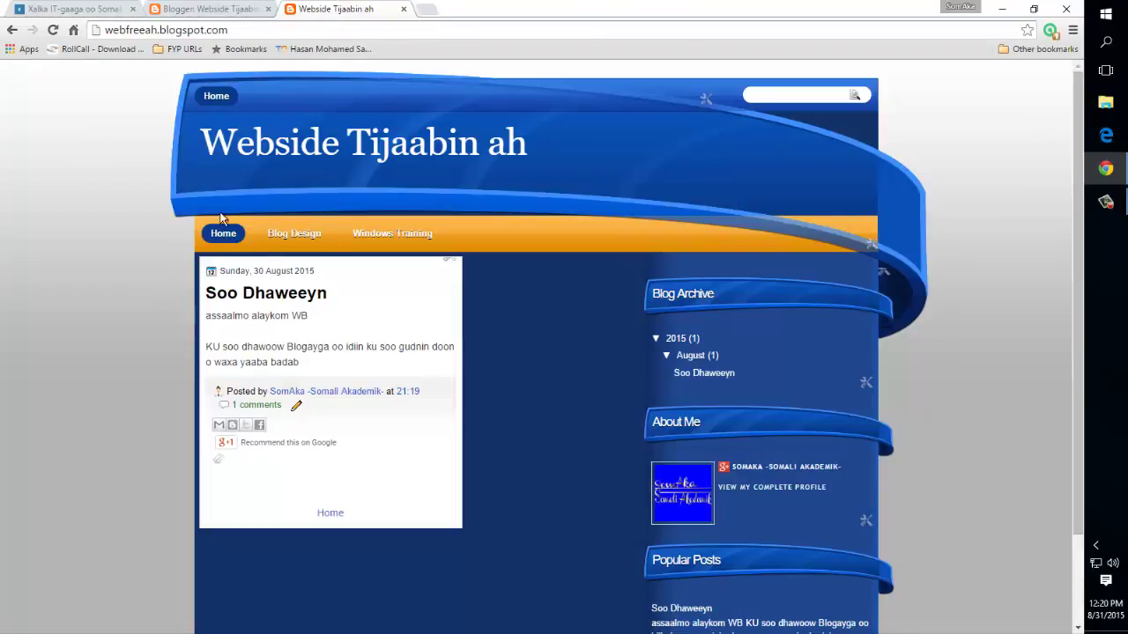
- Reopen the live blog's home page, check the Blogger dashboard's sections, and return to the live blog
click(211, 239)
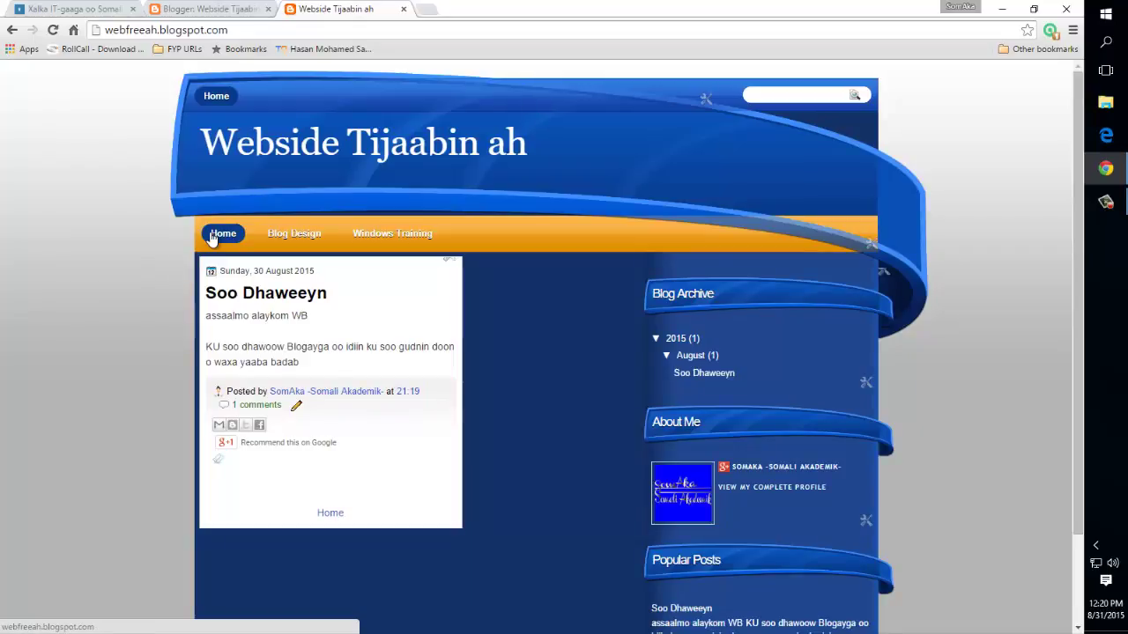
click(227, 9)
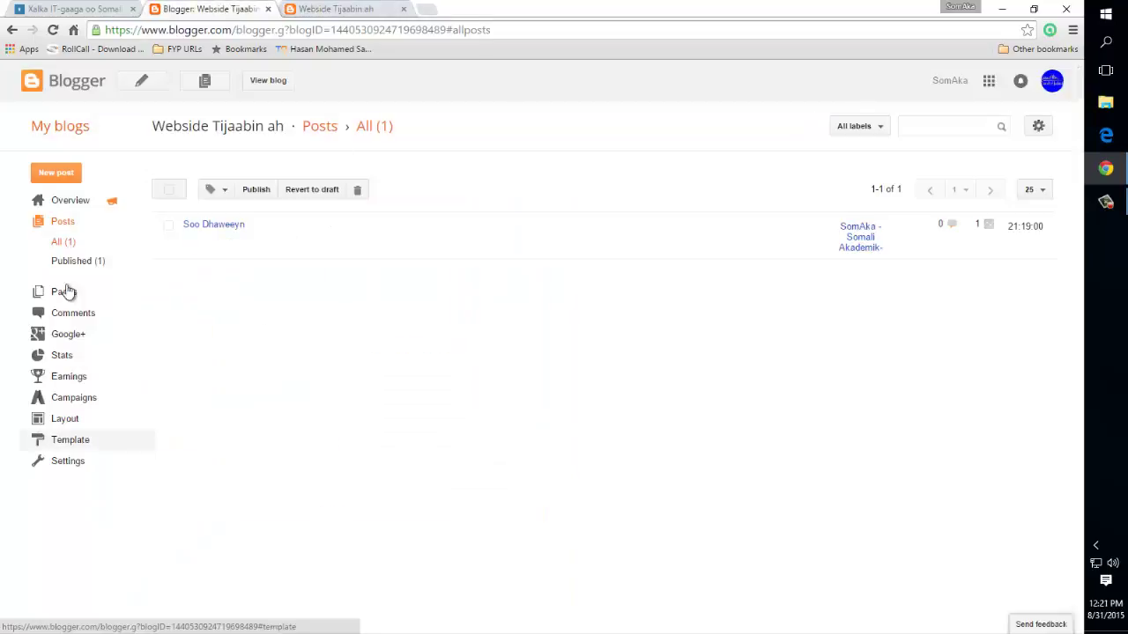
click(339, 9)
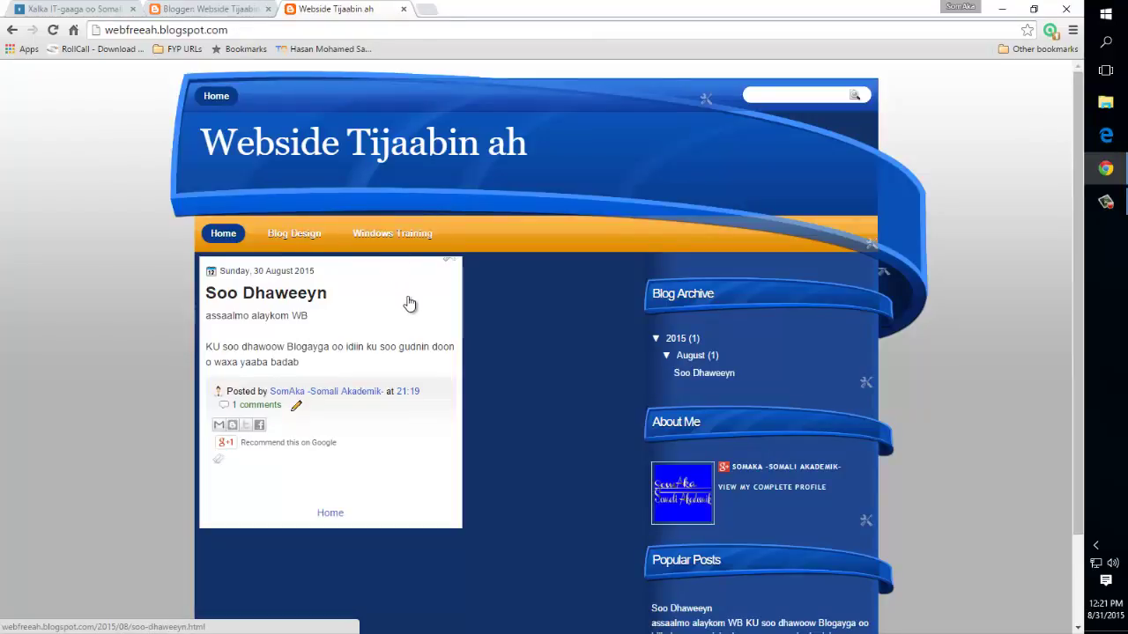
- Examine the Cashiro Training ah, Programming and Linux drop-down menus on som-aka.blogspot.com, and return to the Webside Tijaabin ah blog
key(ctrl+shift+Tab)
key(ctrl+shift+Tab)
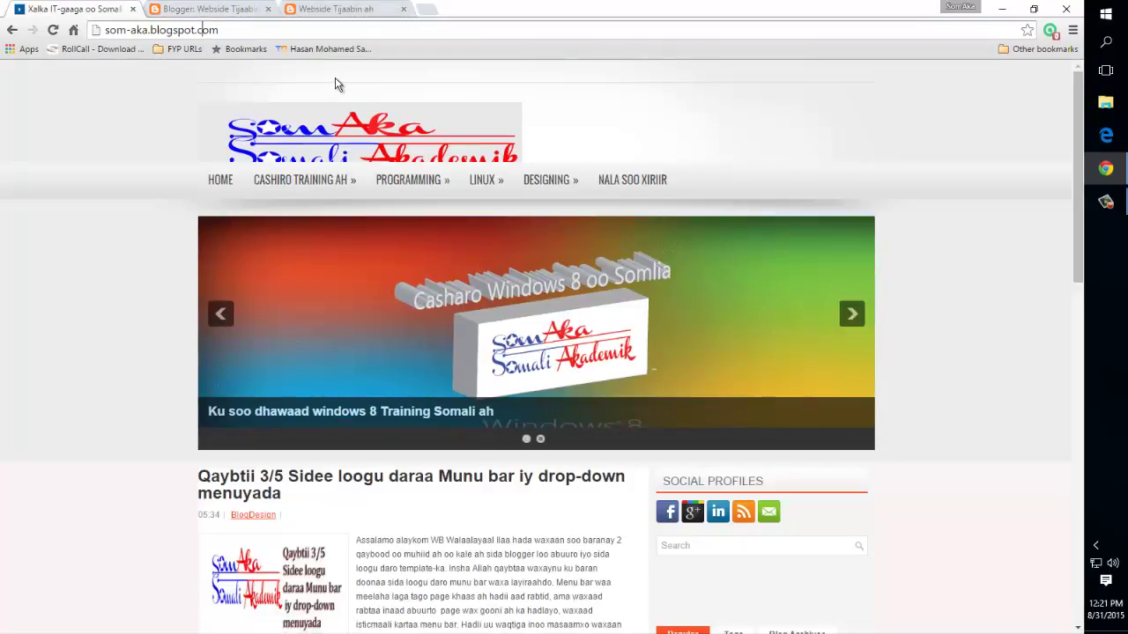
mouse_move(299, 187)
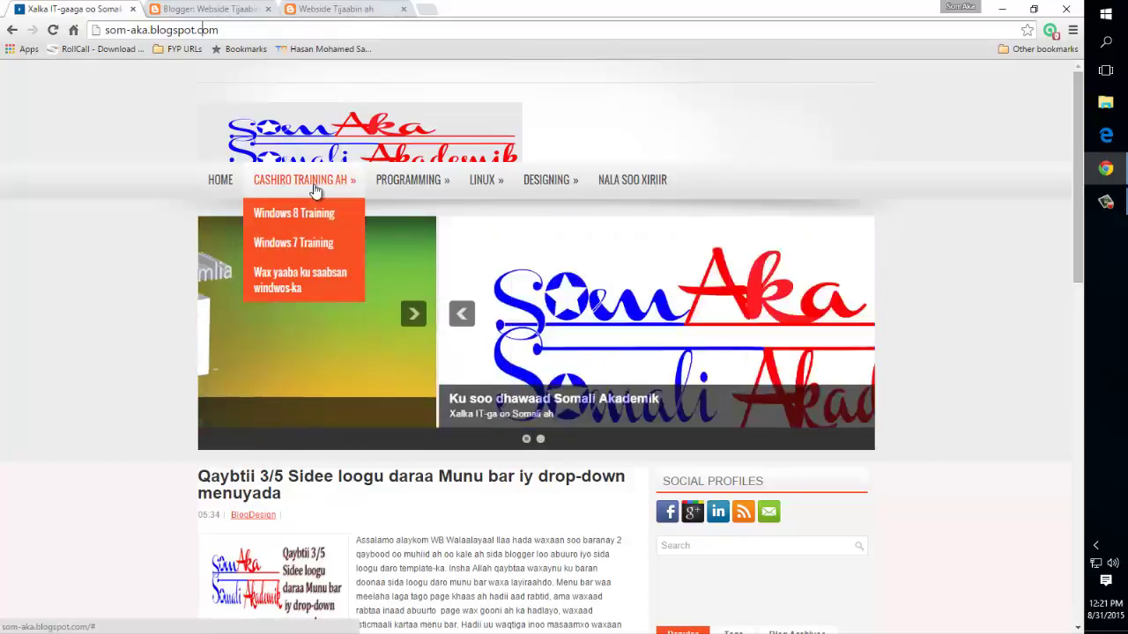
mouse_move(396, 181)
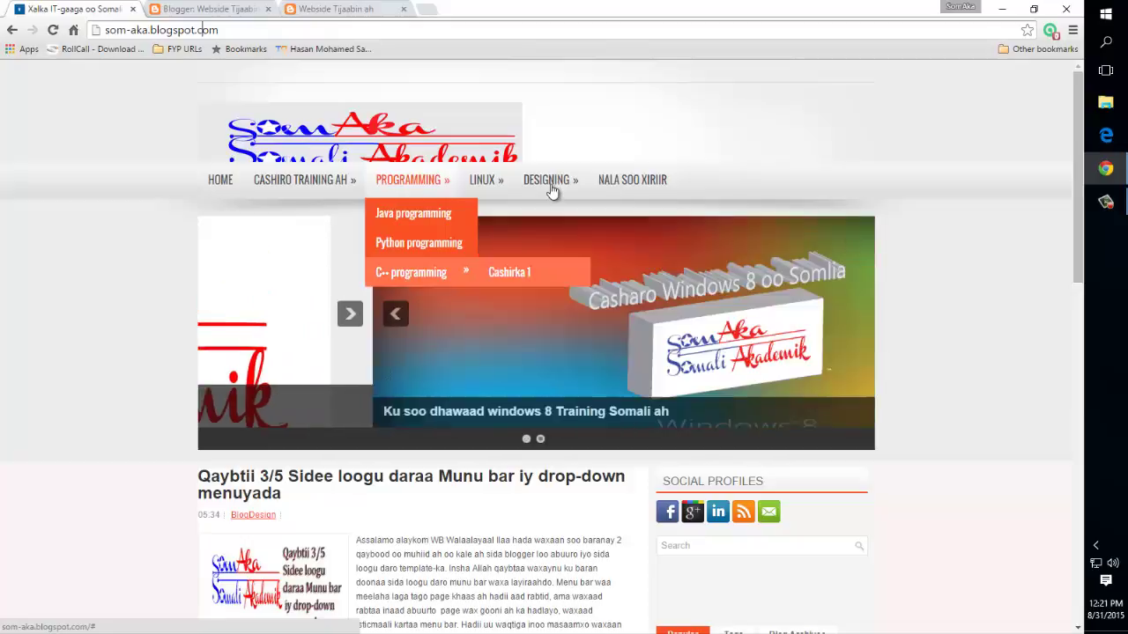
mouse_move(498, 186)
mouse_move(500, 217)
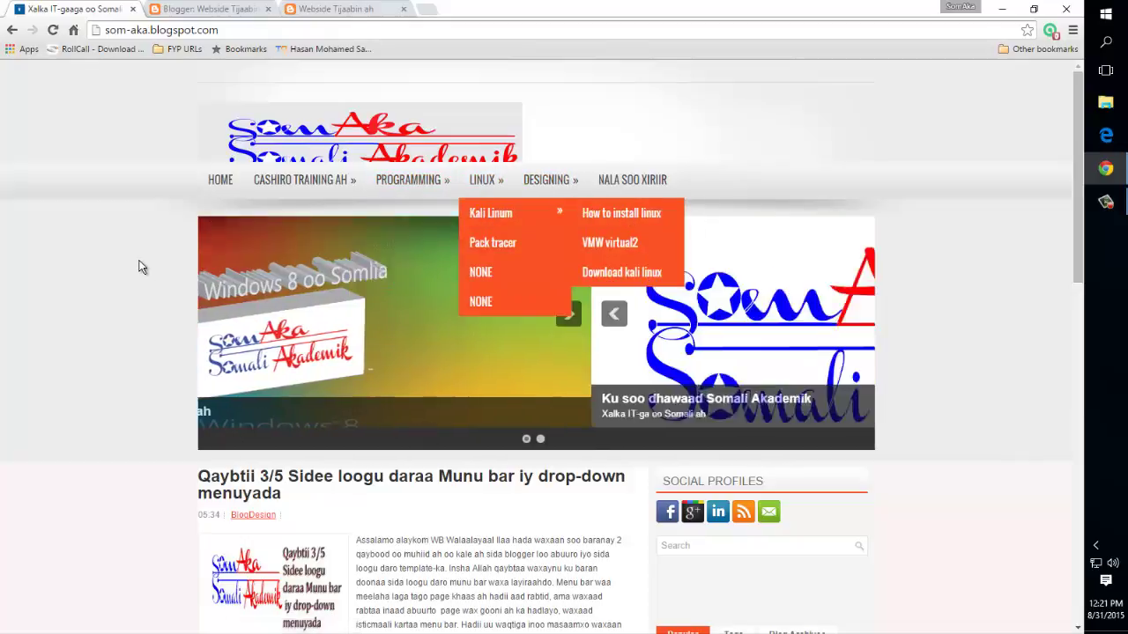
click(308, 9)
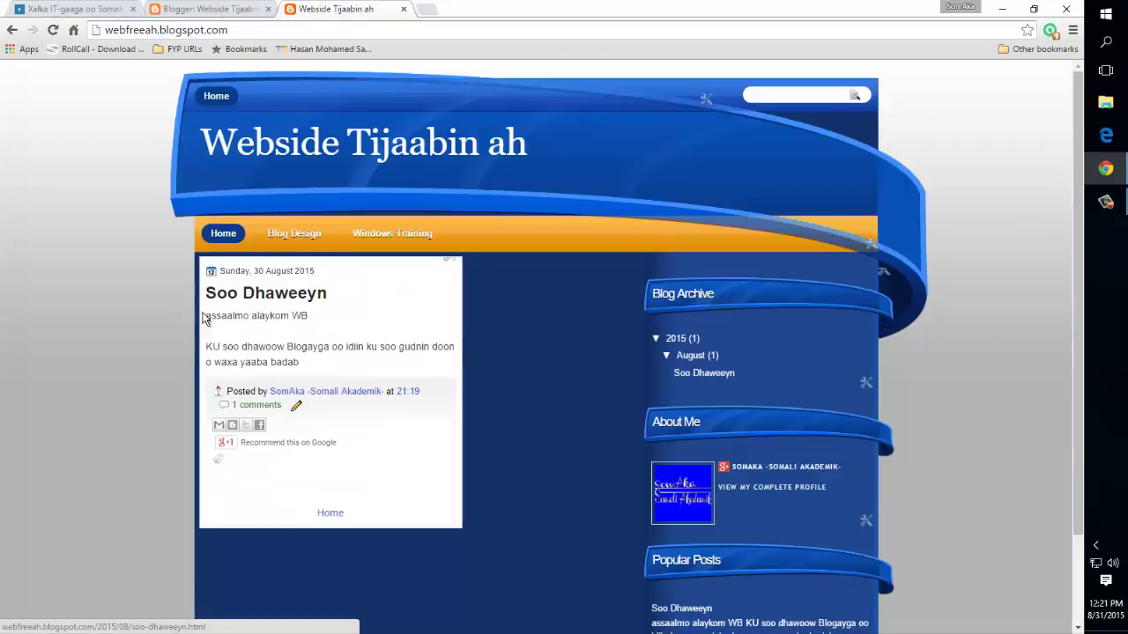